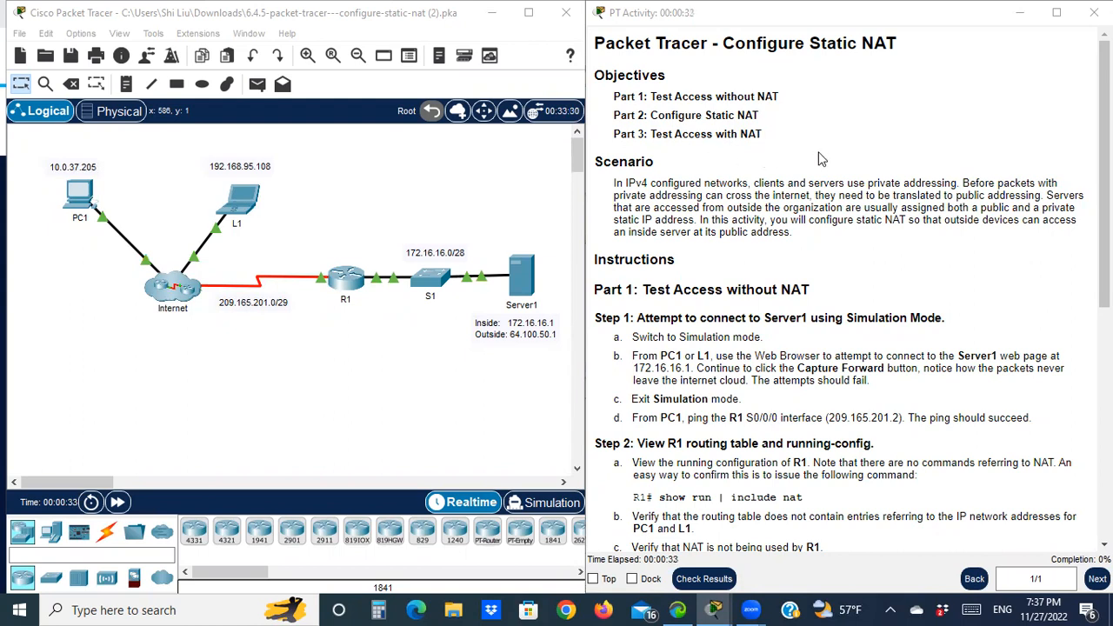
# Step: Examine the Part 1, Step 1 instructions about connecting to Server1 using Simulation Mode
pyautogui.scroll(-2, 822, 159)
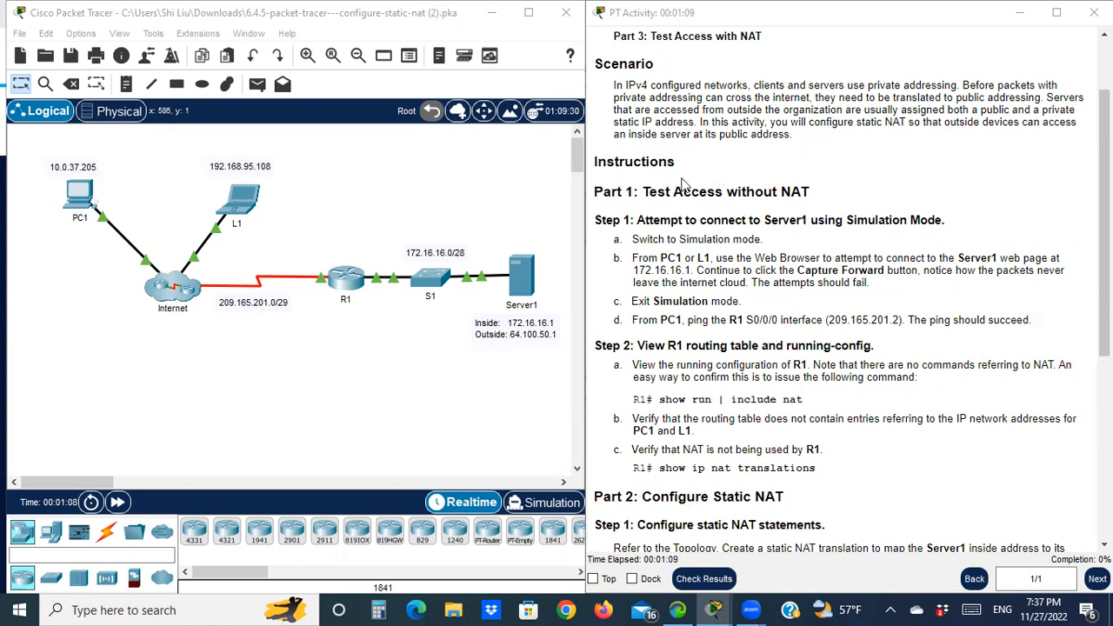
pyautogui.moveTo(612, 194); pyautogui.dragTo(626, 194)
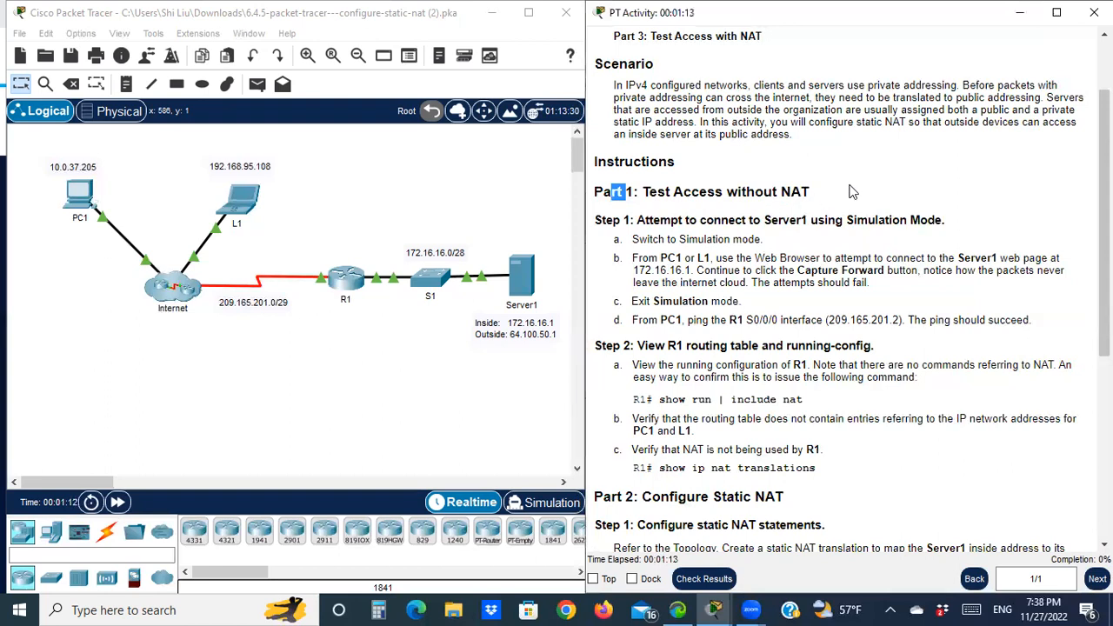
pyautogui.scroll(-1, 851, 192)
pyautogui.click(625, 174)
pyautogui.moveTo(627, 172)
pyautogui.mouseDown()
pyautogui.moveTo(654, 190)
pyautogui.moveTo(613, 171)
pyautogui.moveTo(648, 171)
pyautogui.mouseUp()
pyautogui.click(603, 172)
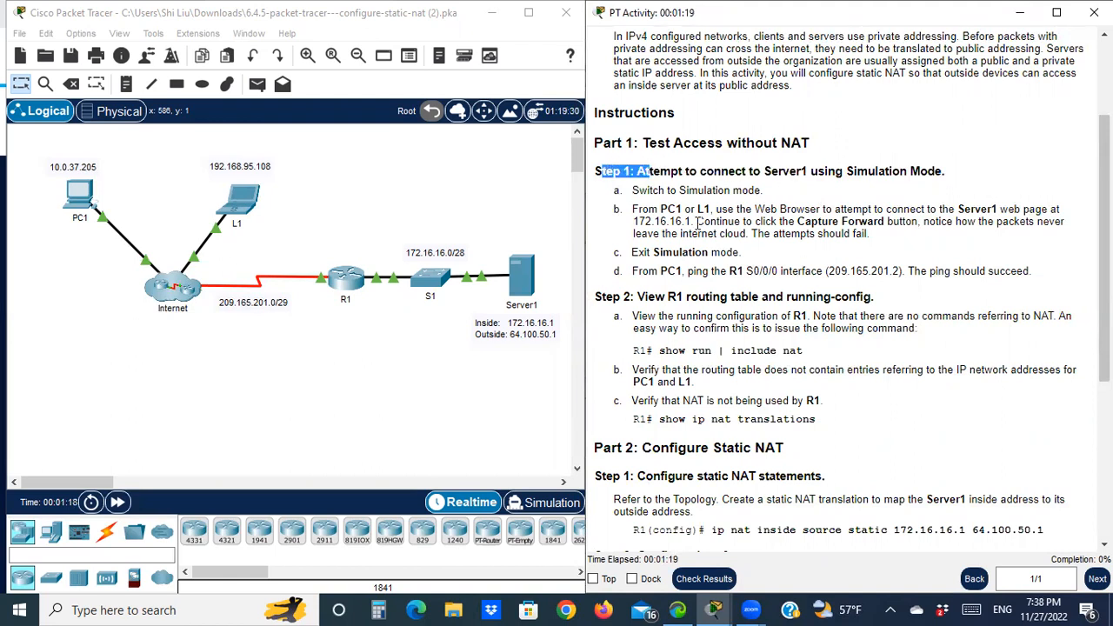
pyautogui.moveTo(946, 172); pyautogui.dragTo(770, 176)
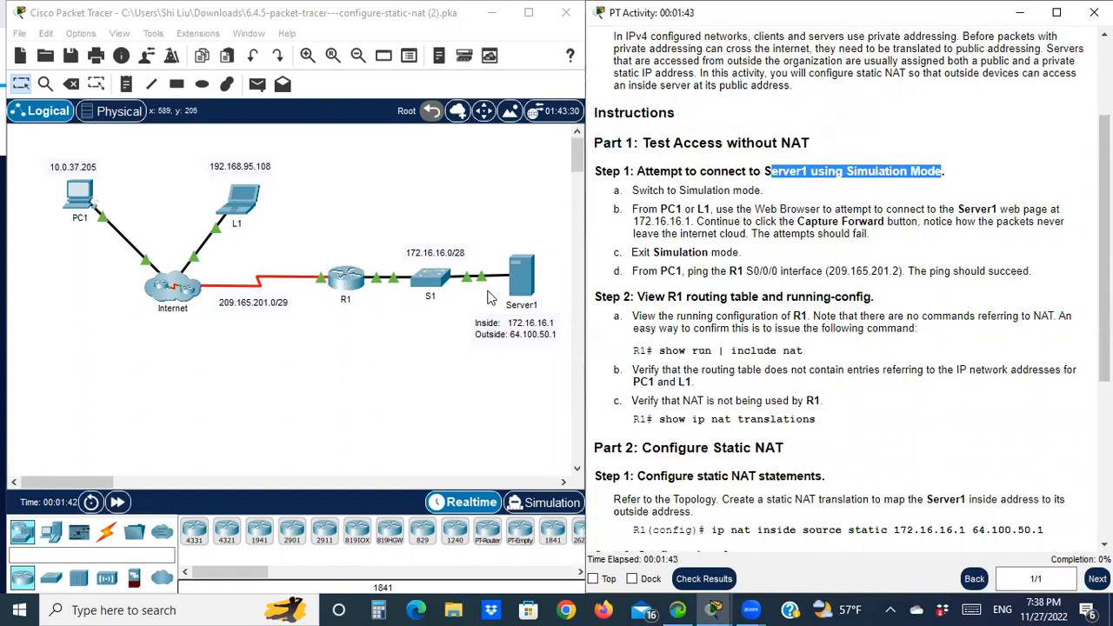
# Step: Switch to Simulation mode and move the Simulation Panel clear of the network topology
pyautogui.click(548, 507)
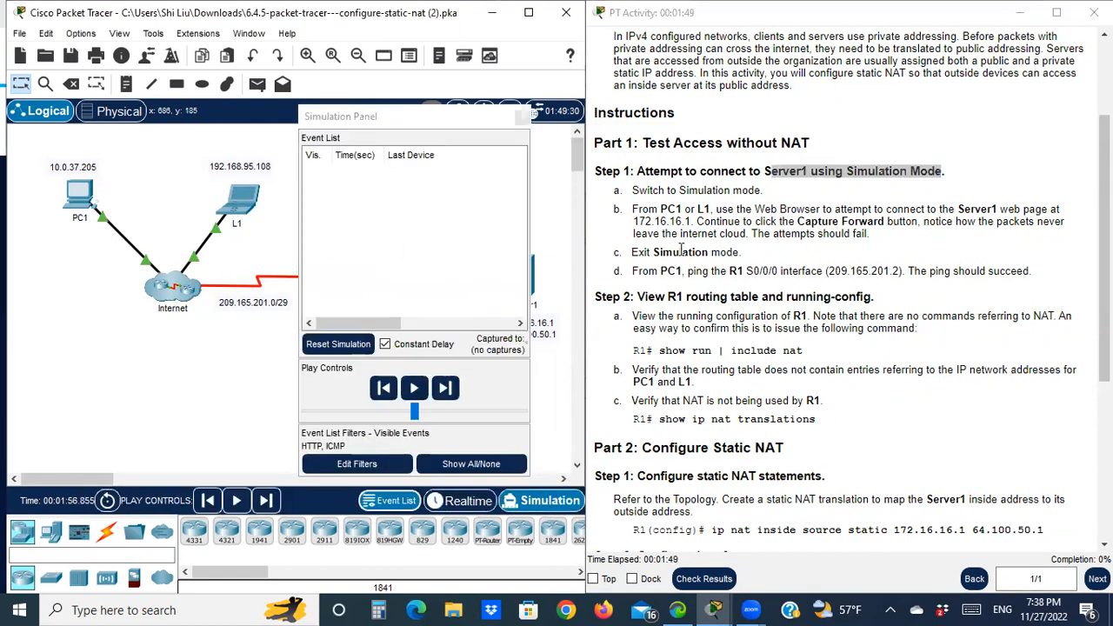
pyautogui.click(460, 124)
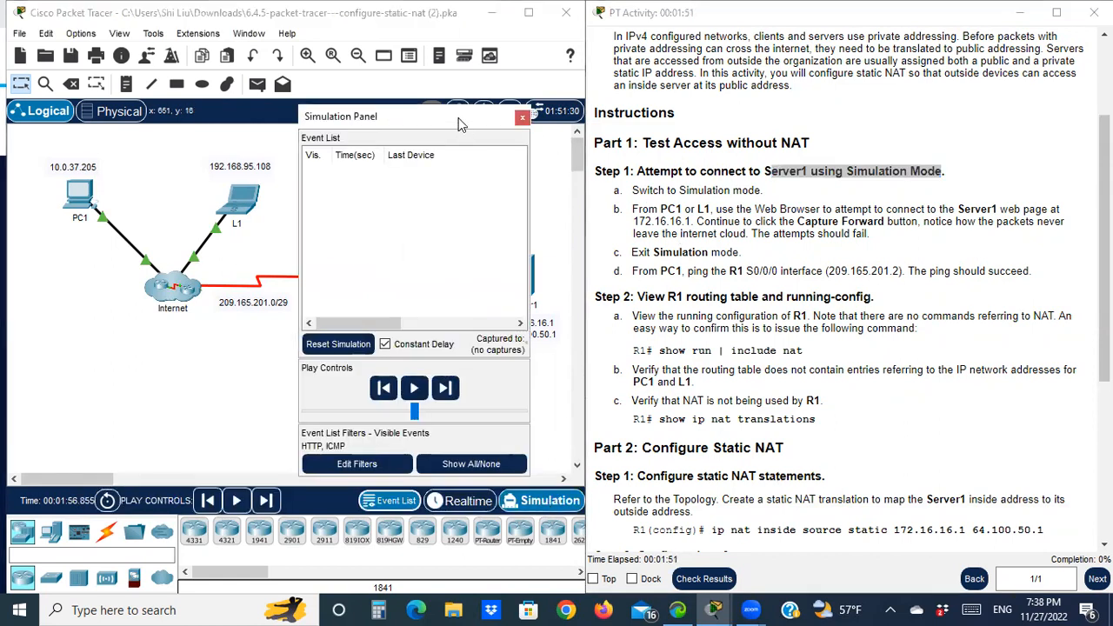
pyautogui.moveTo(461, 125); pyautogui.dragTo(478, 312)
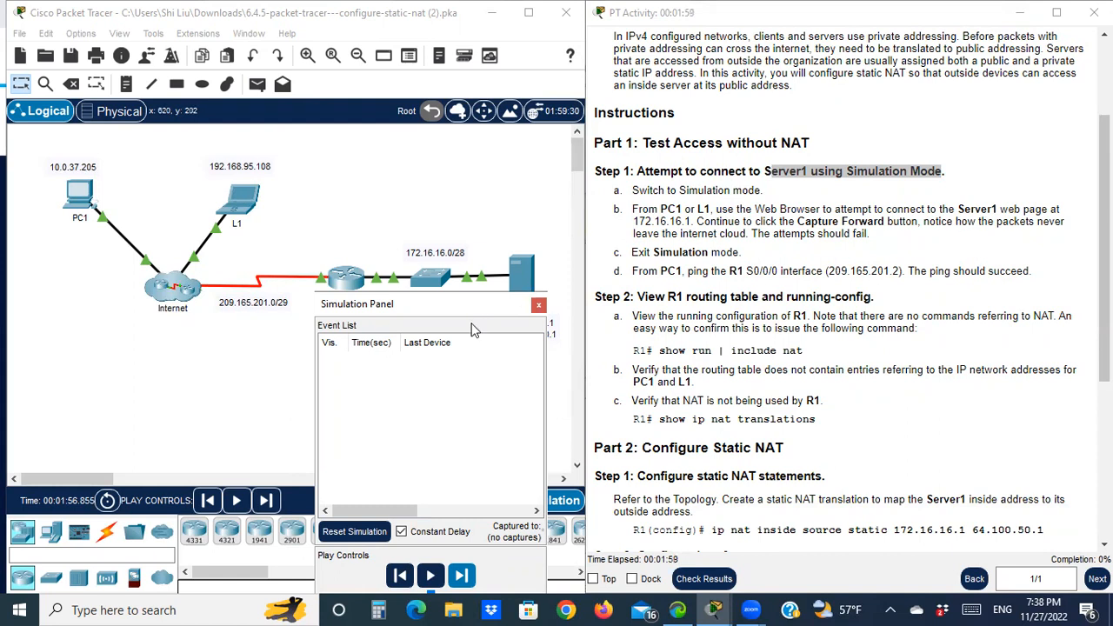
pyautogui.moveTo(468, 306); pyautogui.dragTo(452, 381)
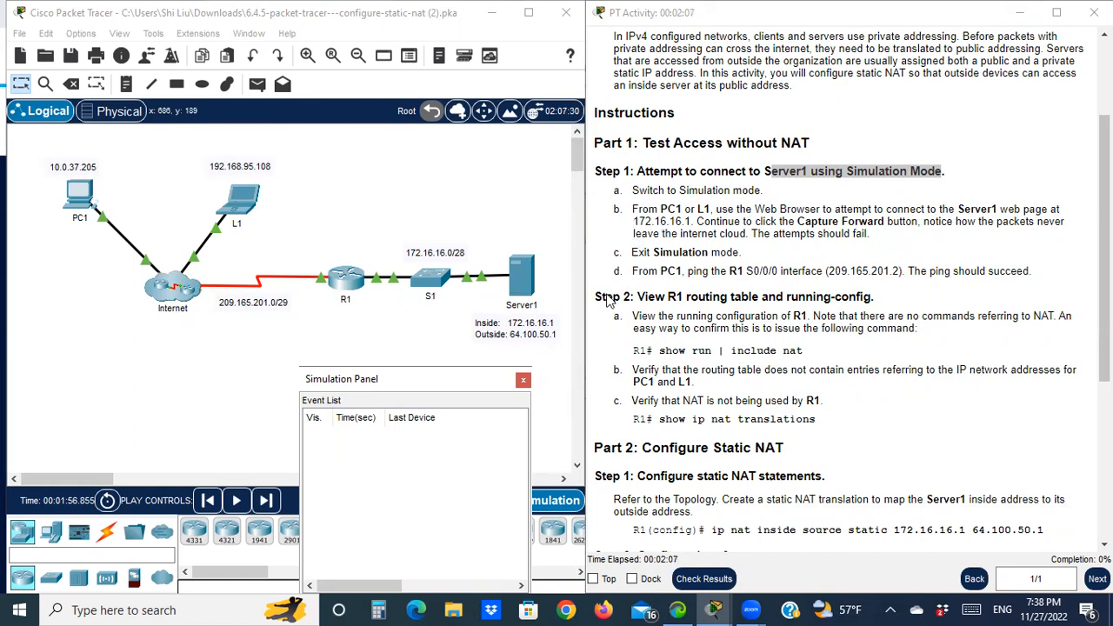
pyautogui.moveTo(439, 386); pyautogui.dragTo(430, 415)
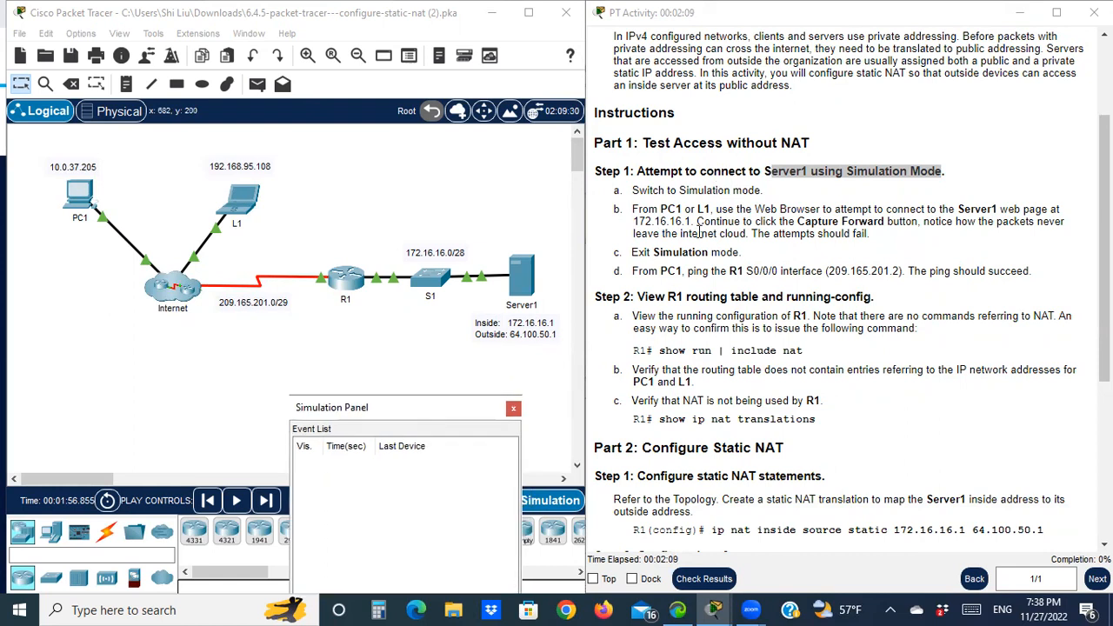
# Step: Clear all visible event filters in the simulation and enable only HTTP
pyautogui.moveTo(692, 223); pyautogui.dragTo(633, 223)
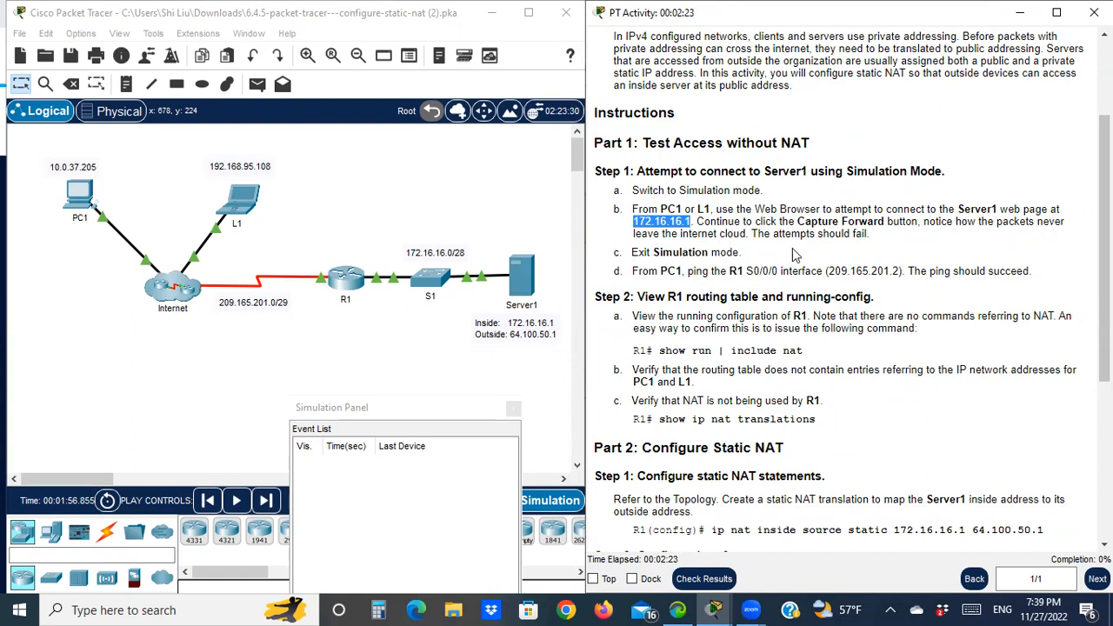
pyautogui.click(414, 407)
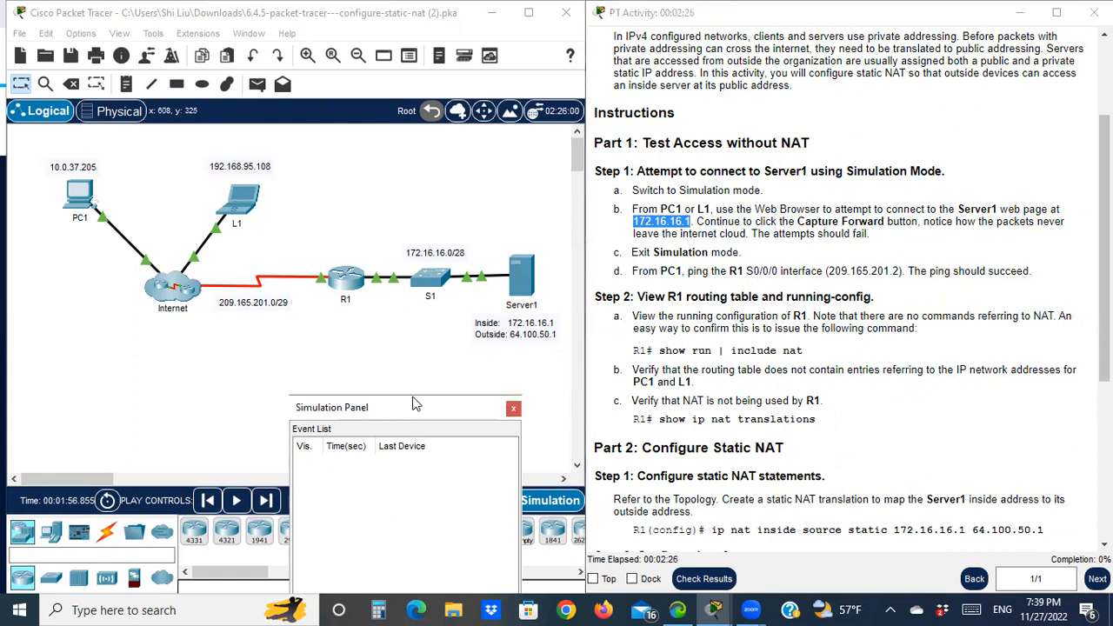
pyautogui.moveTo(414, 404); pyautogui.dragTo(444, 96)
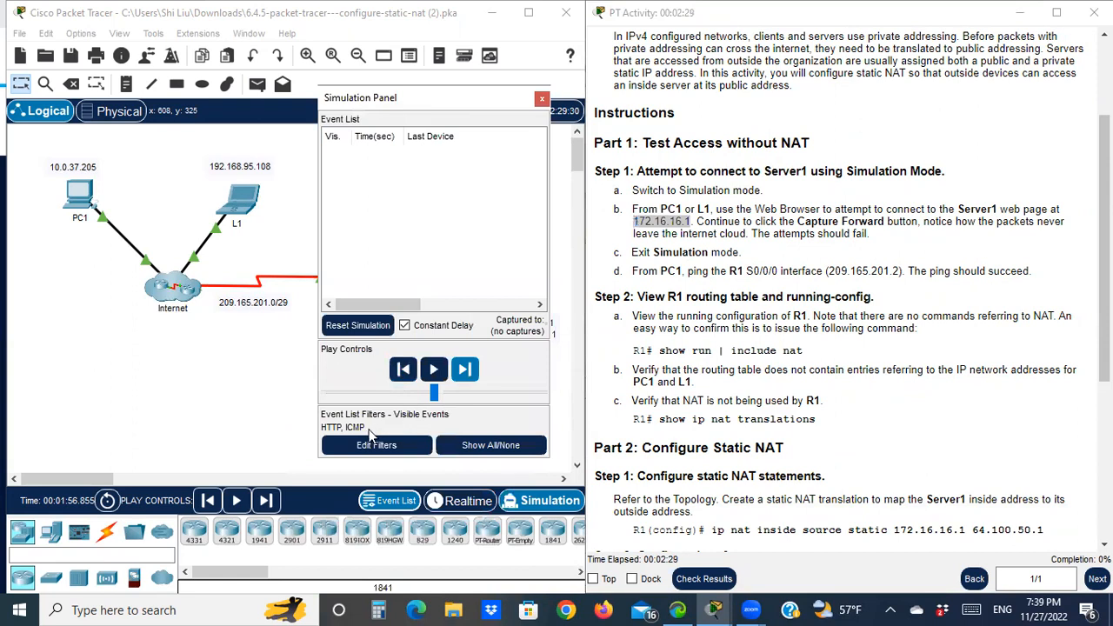
pyautogui.click(478, 454)
pyautogui.click(400, 448)
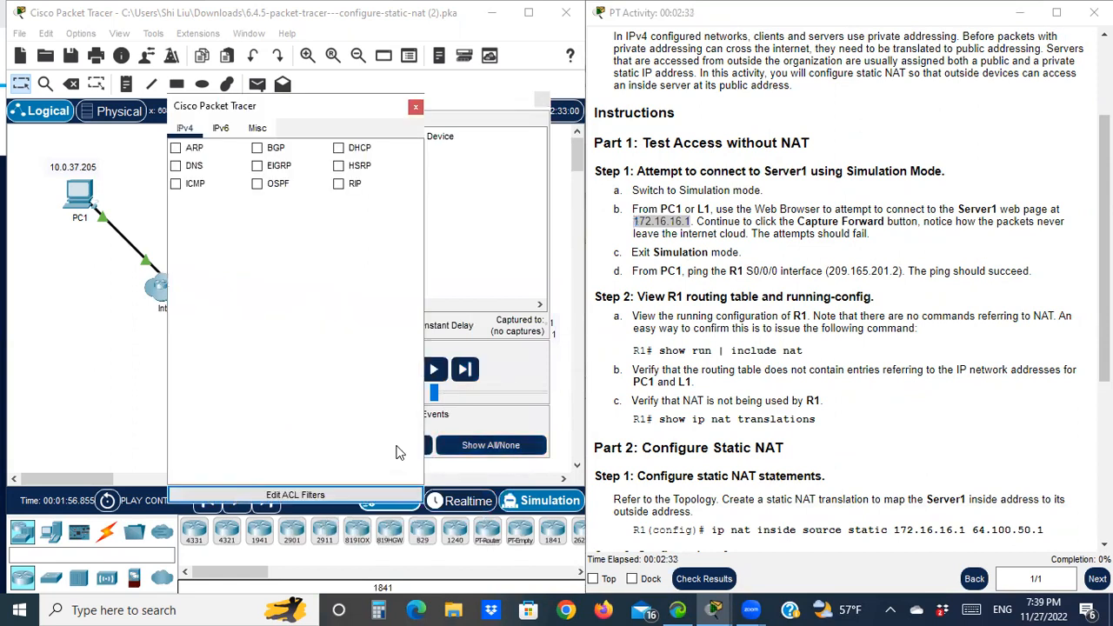
pyautogui.click(257, 130)
pyautogui.click(338, 185)
pyautogui.click(416, 107)
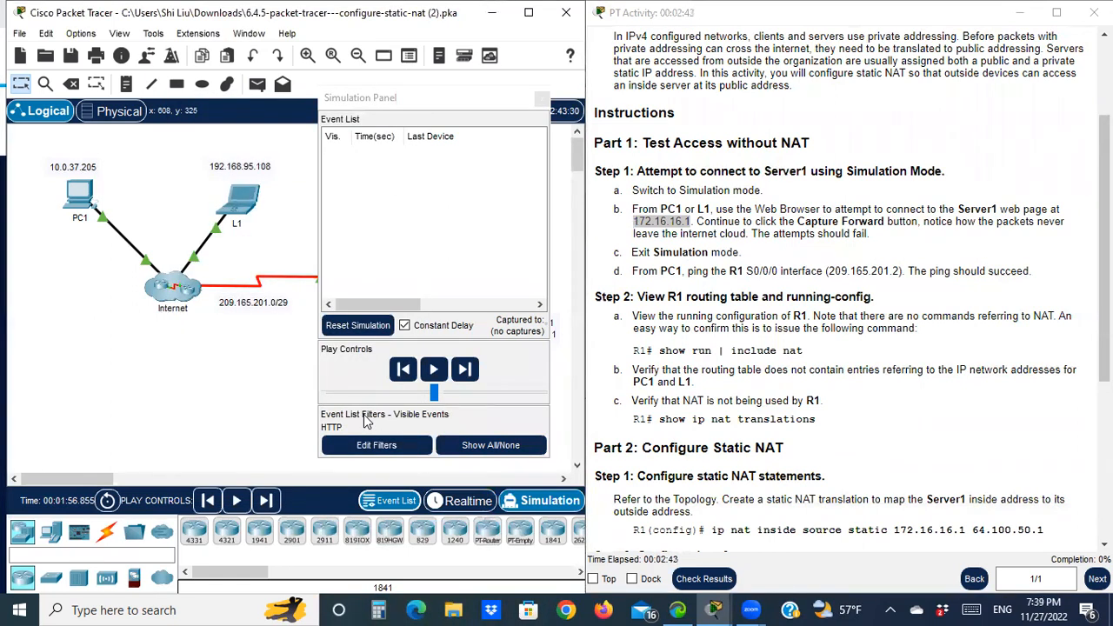
pyautogui.click(452, 126)
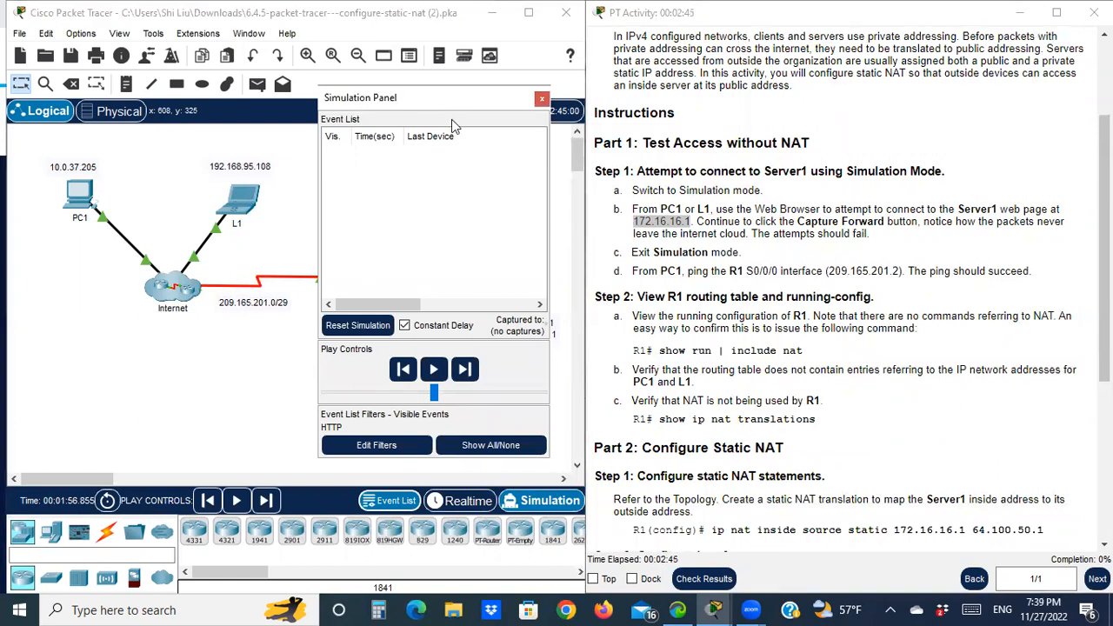
pyautogui.moveTo(452, 98); pyautogui.dragTo(767, 260)
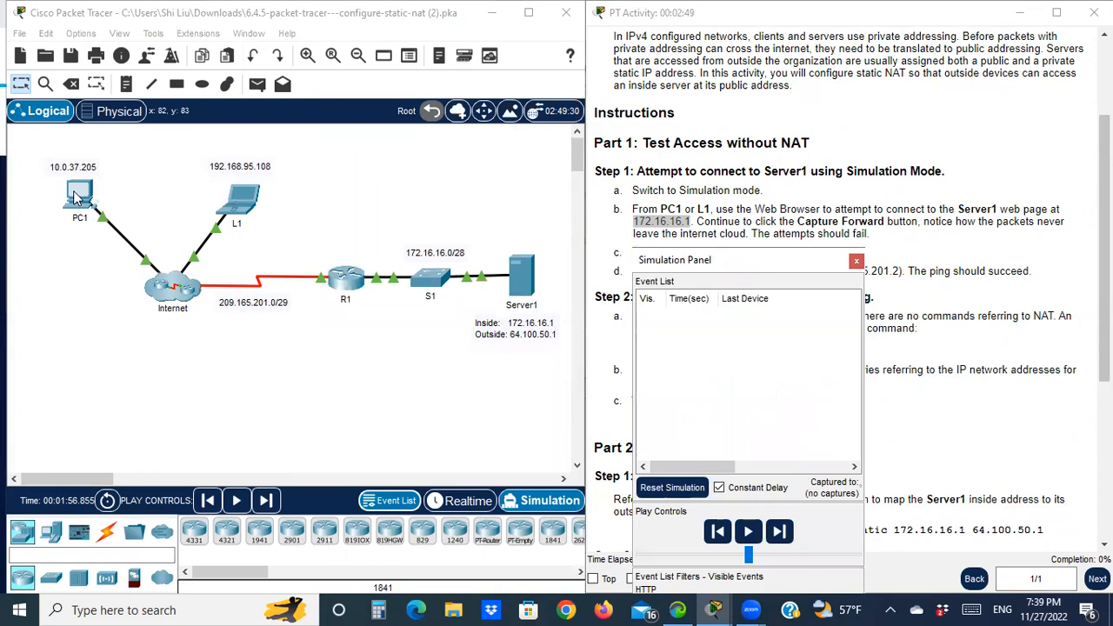
pyautogui.click(77, 199)
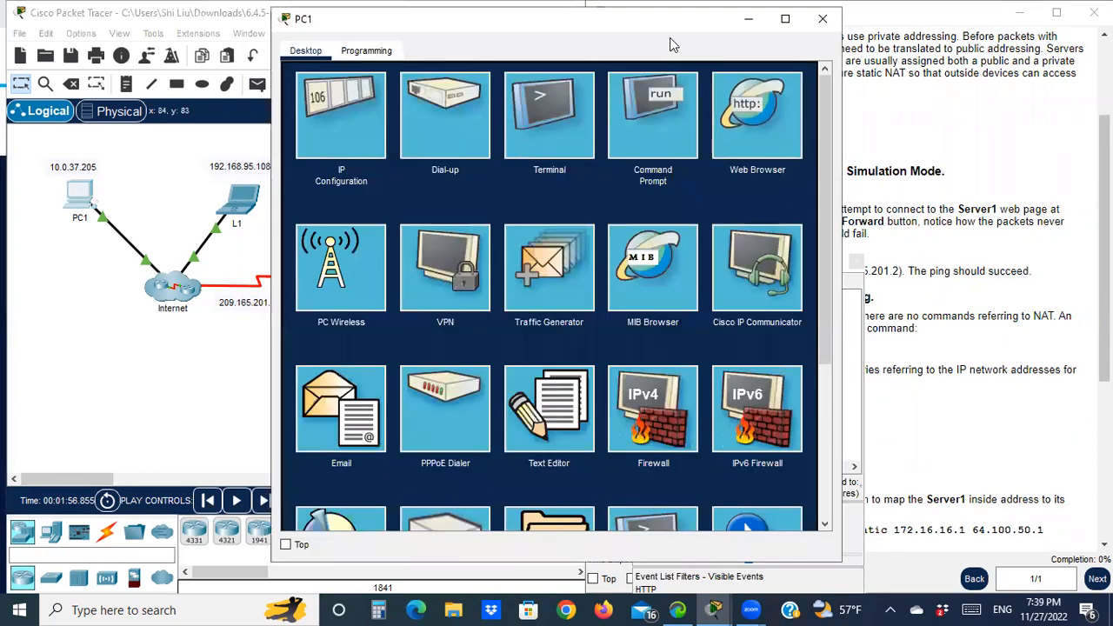
pyautogui.moveTo(659, 29); pyautogui.dragTo(385, 46)
pyautogui.click(502, 130)
pyautogui.click(192, 113)
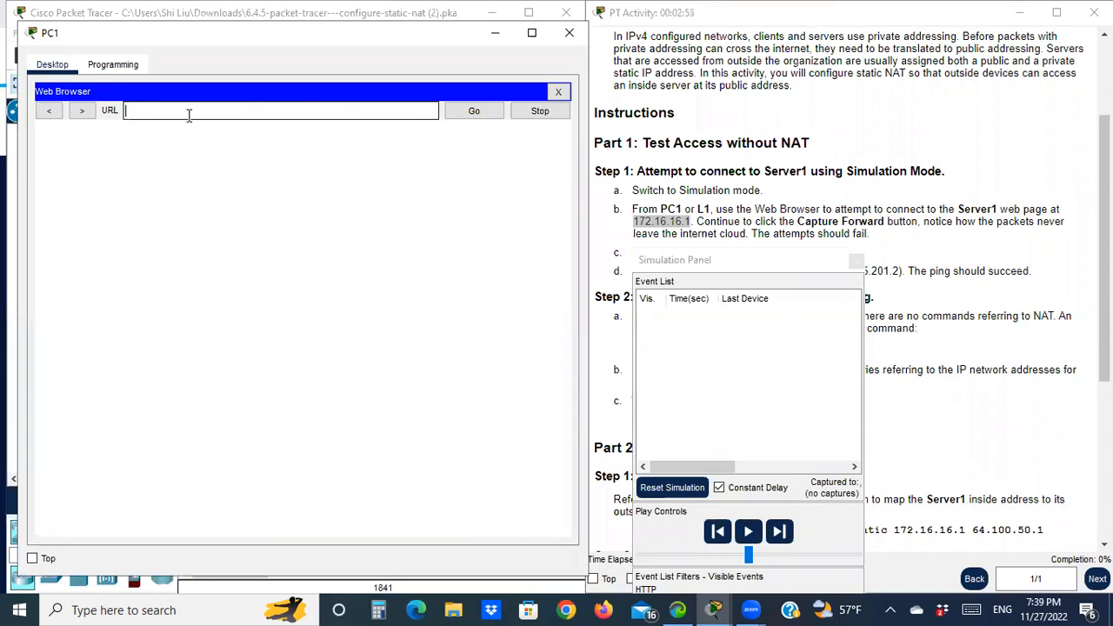
pyautogui.write('172.16.16.1')
pyautogui.click(470, 114)
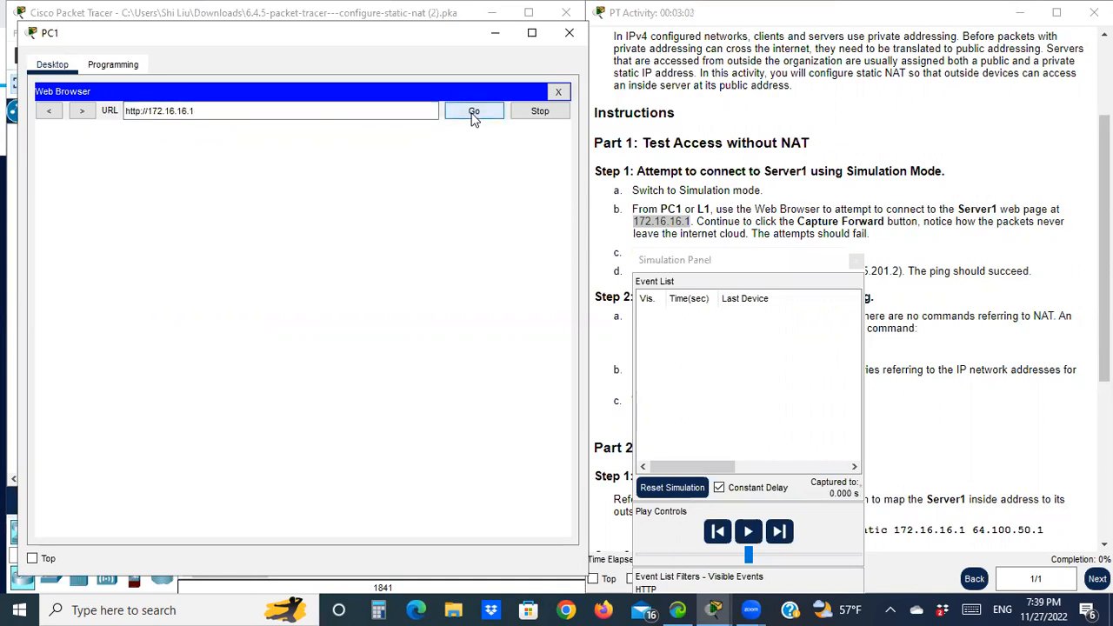
pyautogui.click(495, 33)
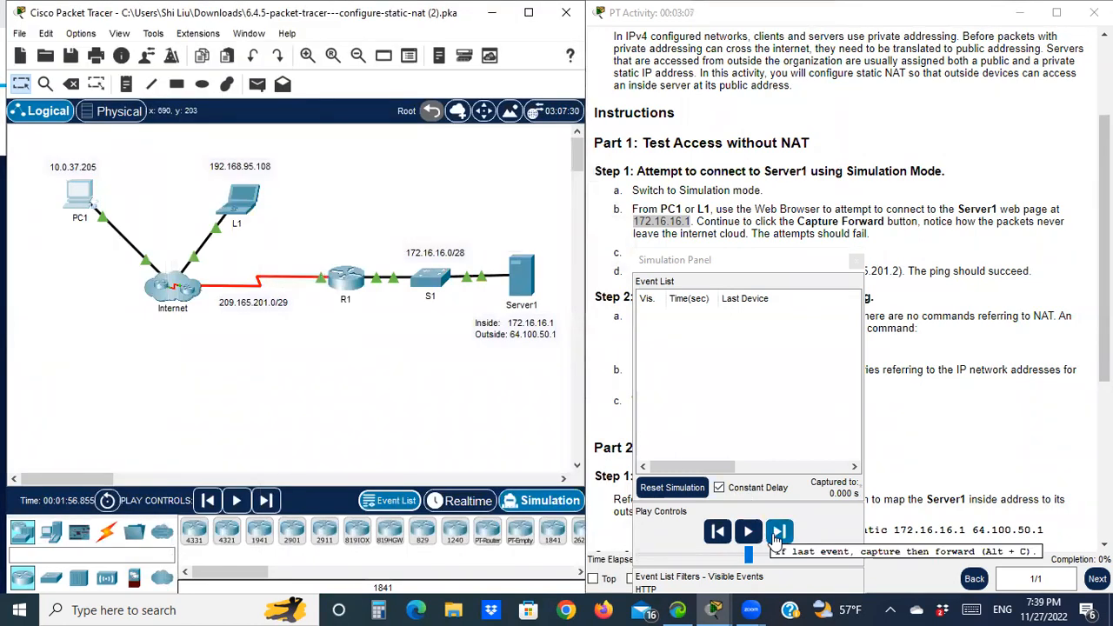
# Step: Capture the simulation forward repeatedly to follow the web request, and clear the event list when its buffer is full
pyautogui.click(778, 534)
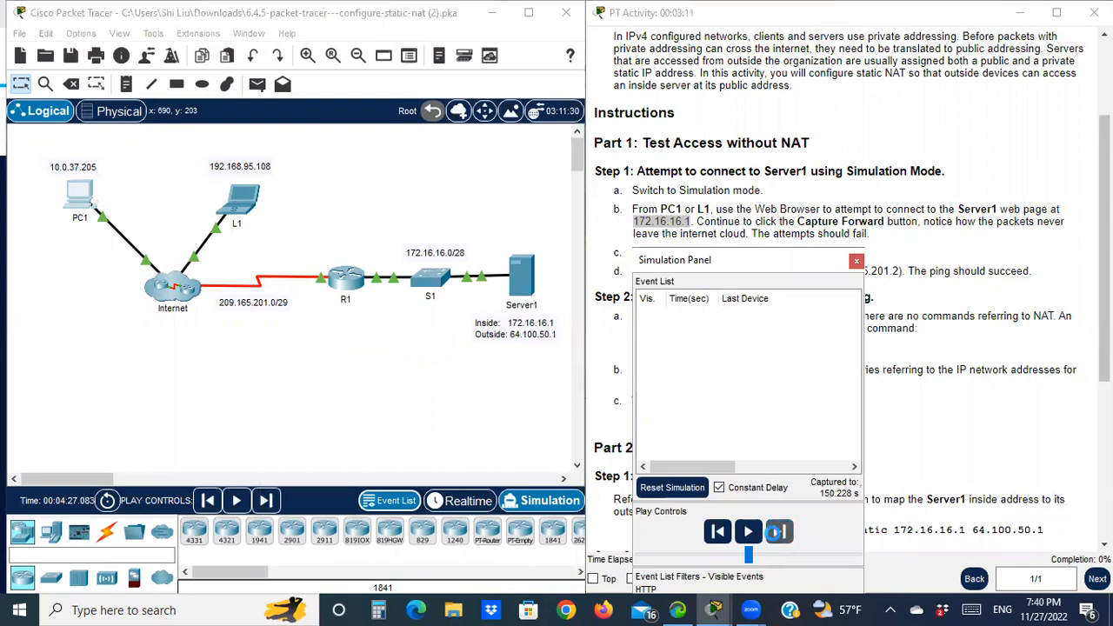
pyautogui.click(778, 534)
pyautogui.click(779, 534)
pyautogui.click(779, 534)
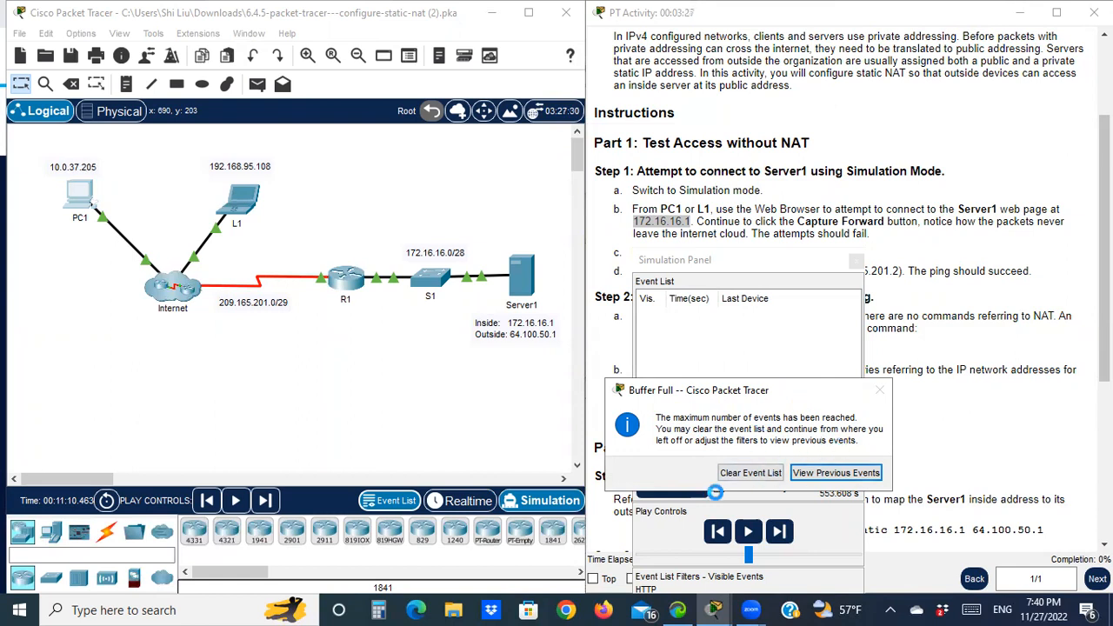
pyautogui.click(740, 472)
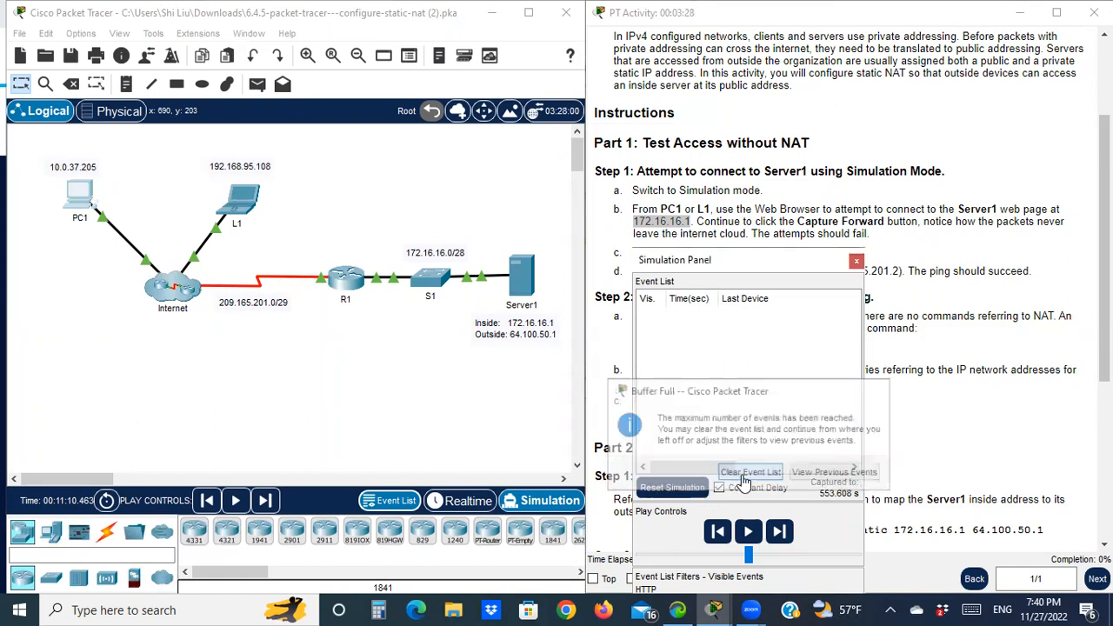
# Step: Close the Simulation Panel and return to Realtime mode
pyautogui.click(857, 263)
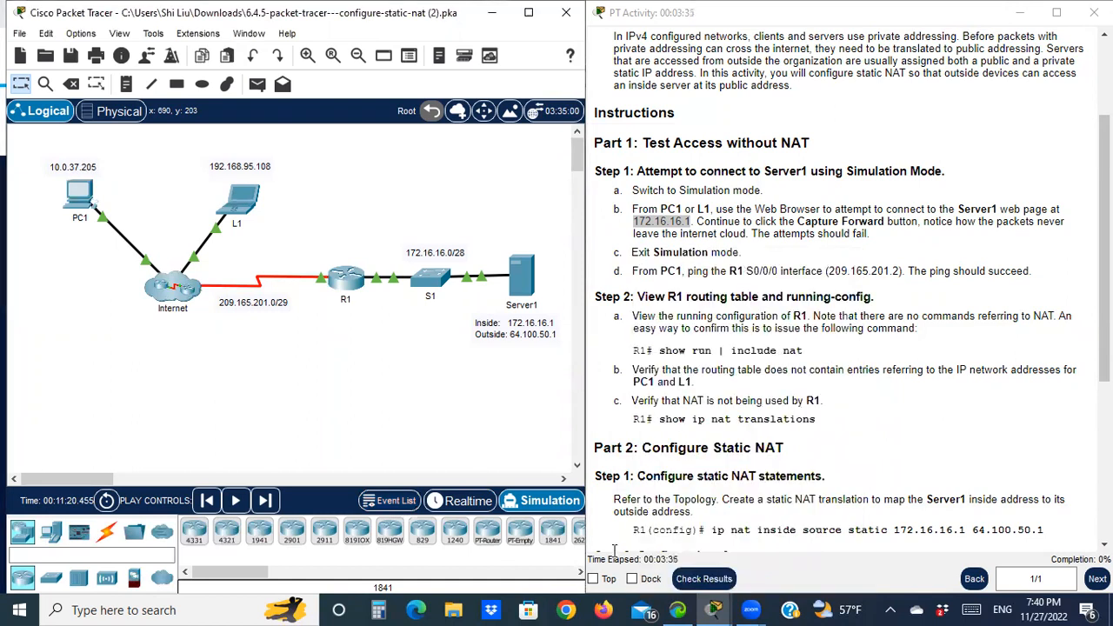
pyautogui.click(468, 501)
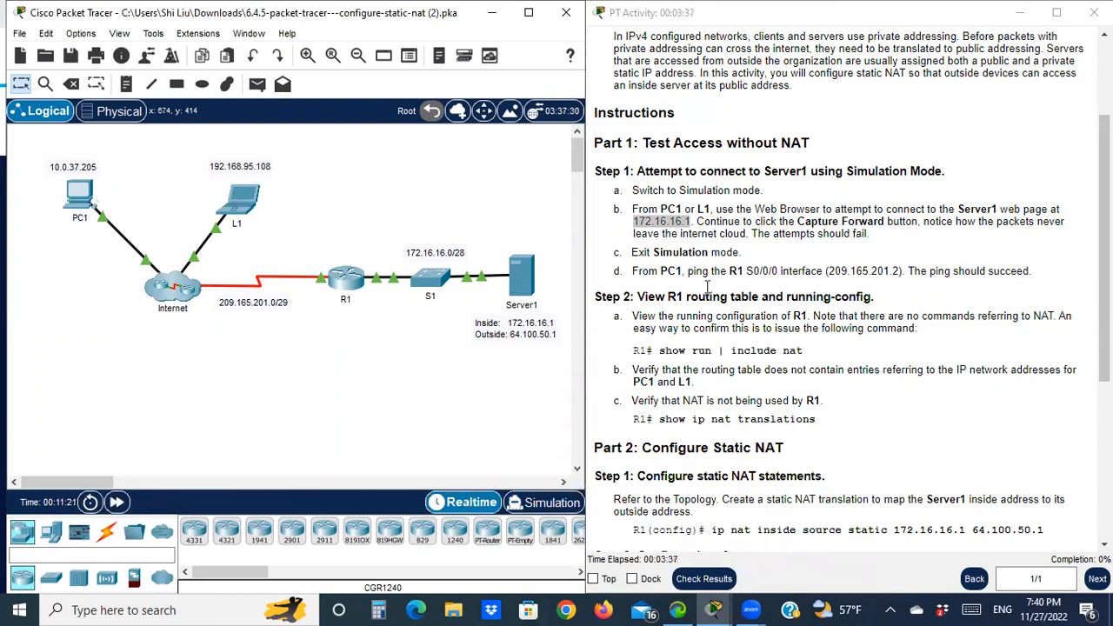
# Step: Review the instruction to ping R1's S0/0/0 interface and turn on permanent port labels in the logical topology
pyautogui.moveTo(638, 270); pyautogui.dragTo(661, 273)
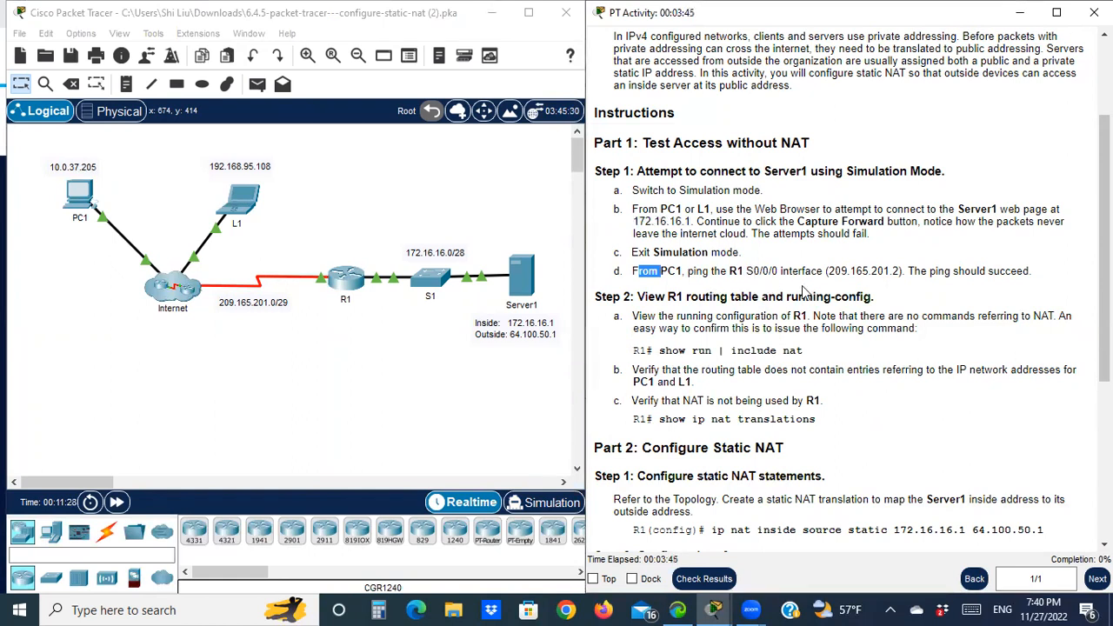
pyautogui.moveTo(827, 270); pyautogui.dragTo(901, 268)
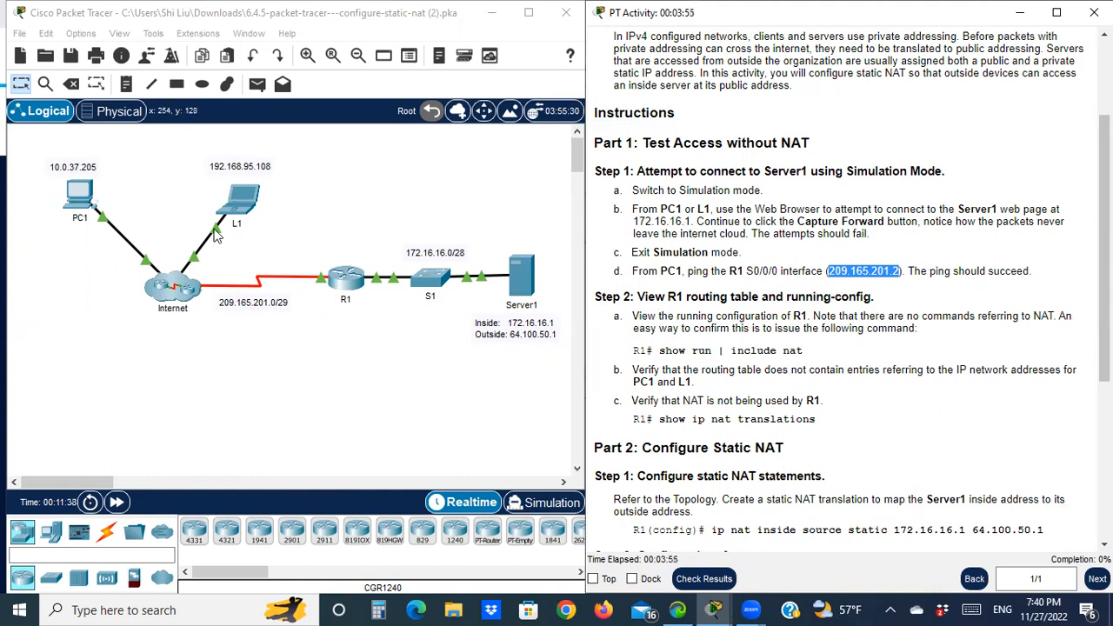
pyautogui.click(311, 326)
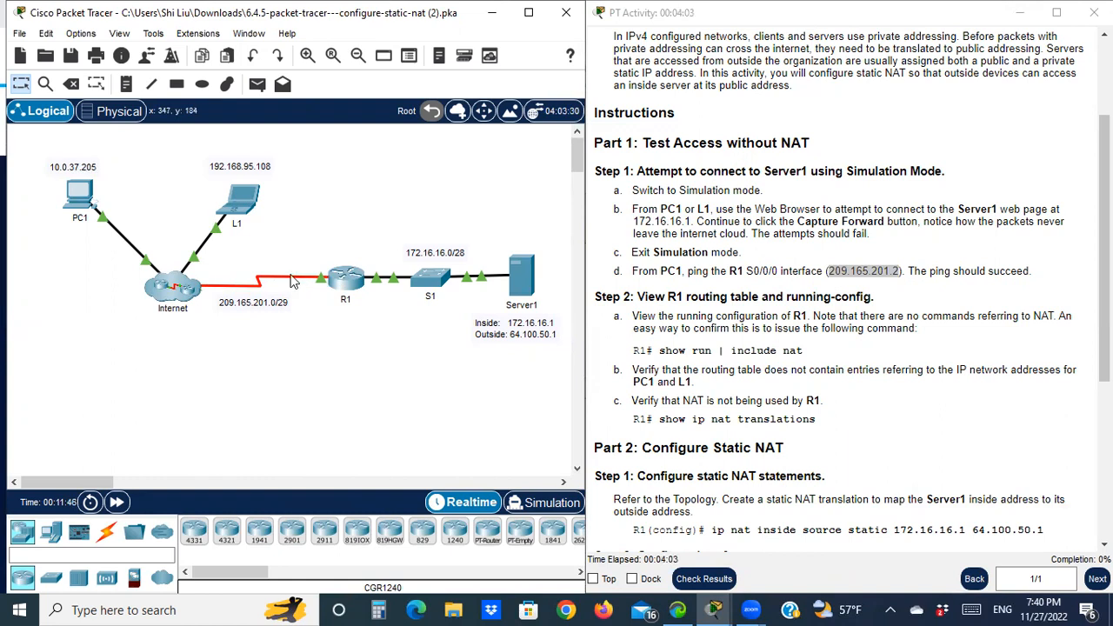
pyautogui.click(78, 34)
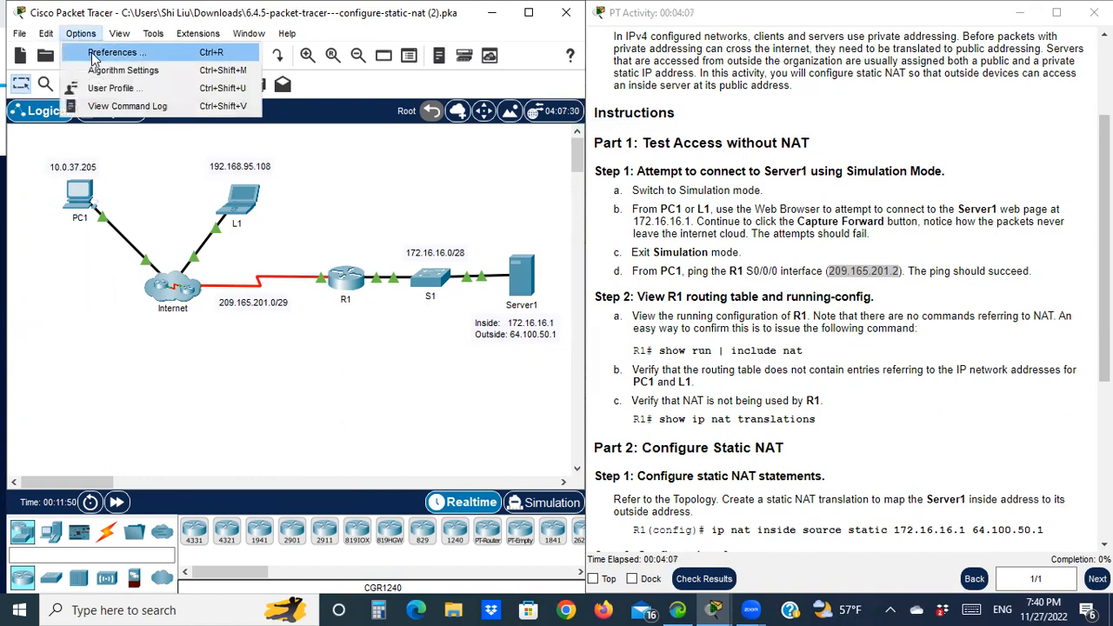
pyautogui.click(111, 52)
pyautogui.click(261, 169)
pyautogui.click(939, 13)
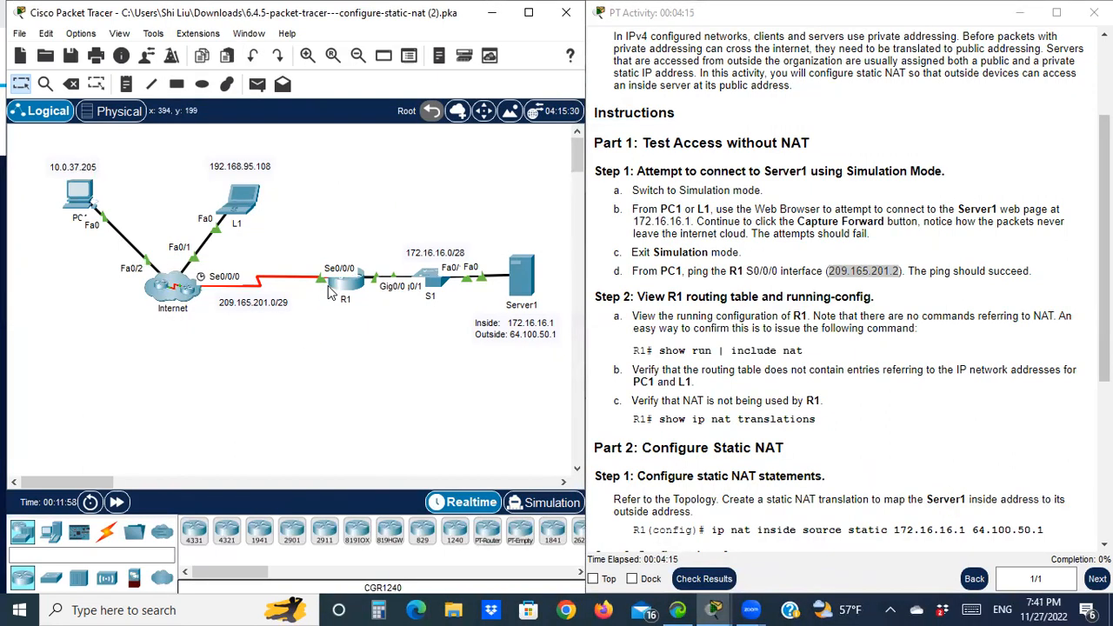
# Step: Ping 209.165.201.2 from PC1's Command Prompt, then minimize the PC1 window
pyautogui.click(78, 199)
pyautogui.click(641, 140)
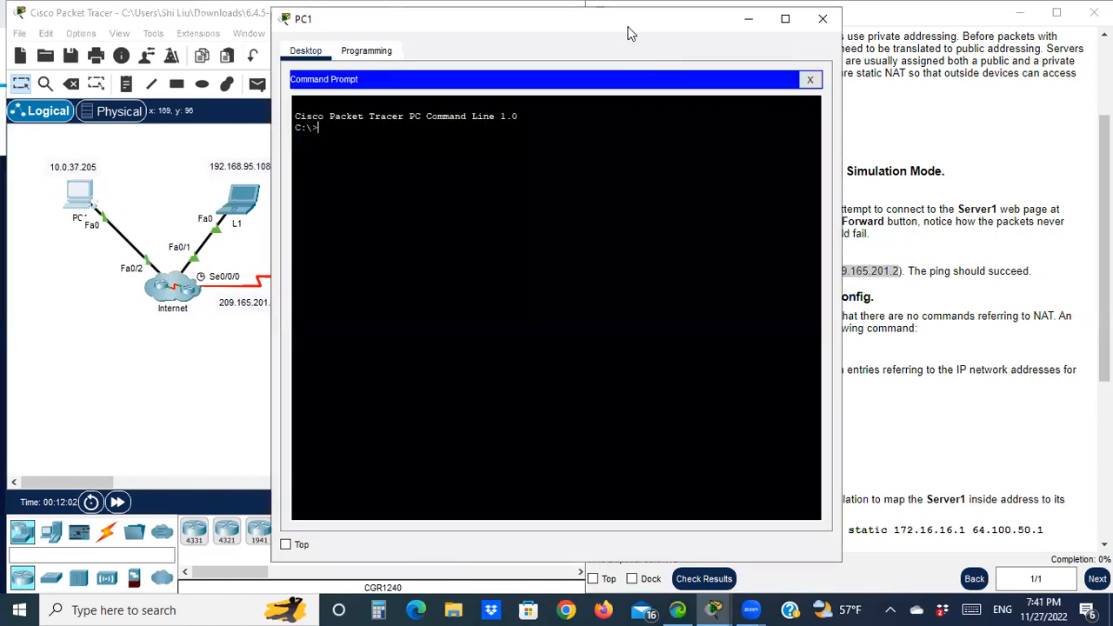
pyautogui.moveTo(365, 19); pyautogui.dragTo(106, 88)
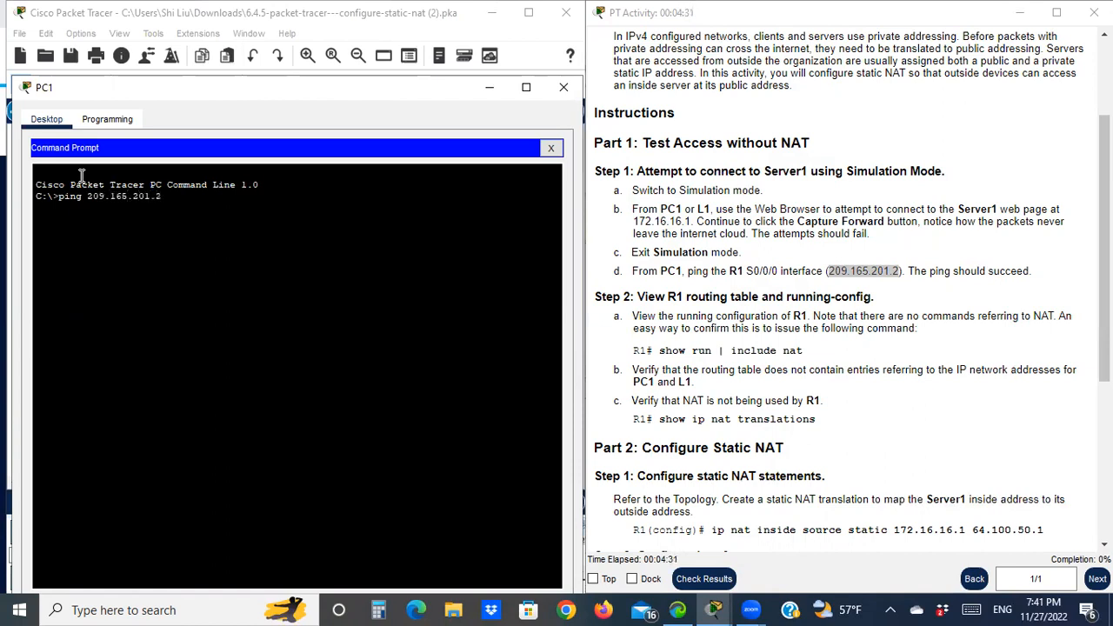
pyautogui.press('Return')
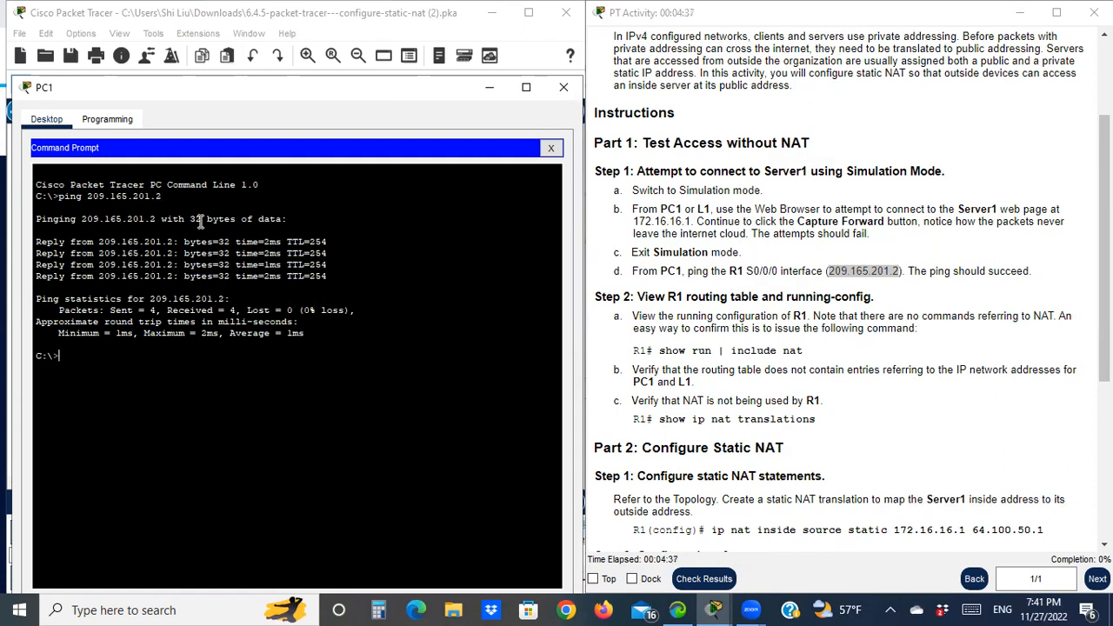
pyautogui.click(488, 88)
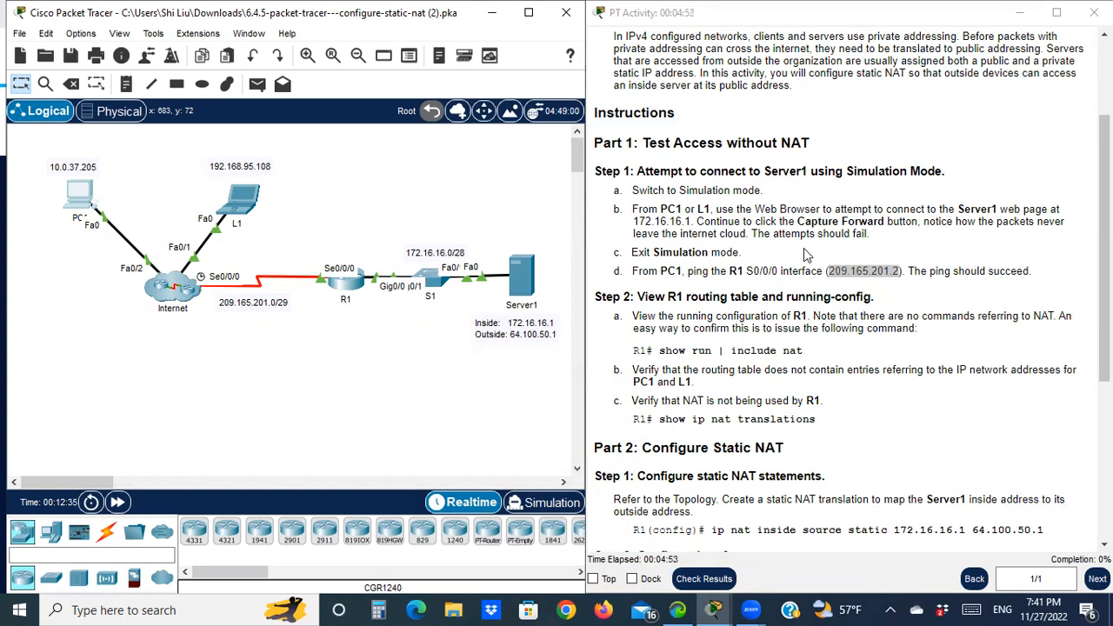
# Step: Review the instruction to check R1's running configuration for NAT, and open R1's command line beside the instructions
pyautogui.moveTo(600, 297); pyautogui.dragTo(665, 298)
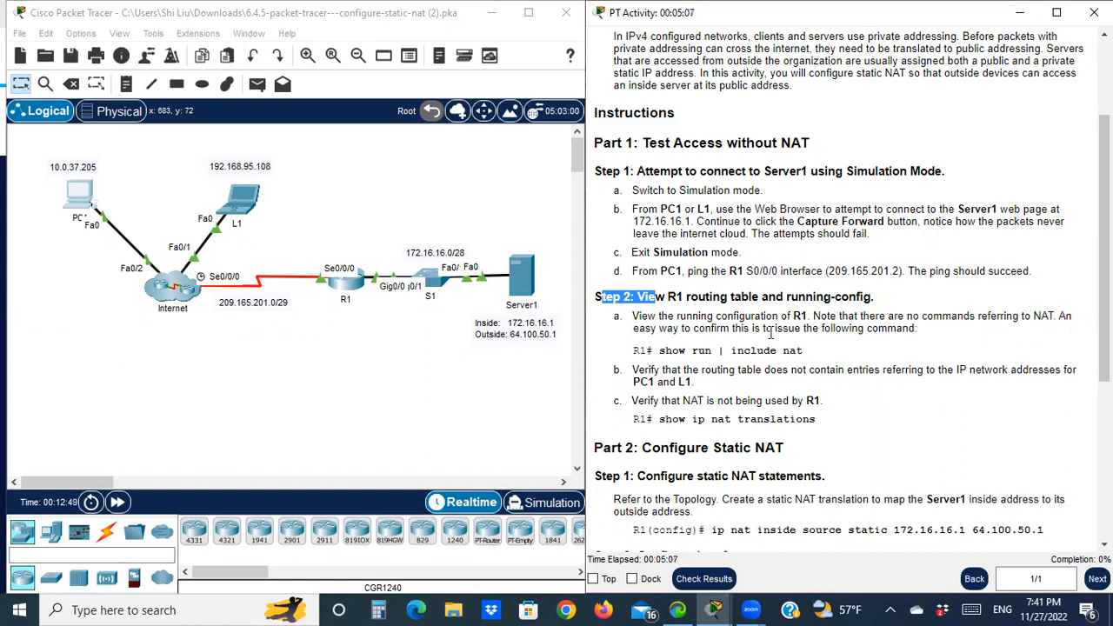
pyautogui.moveTo(667, 354); pyautogui.dragTo(807, 355)
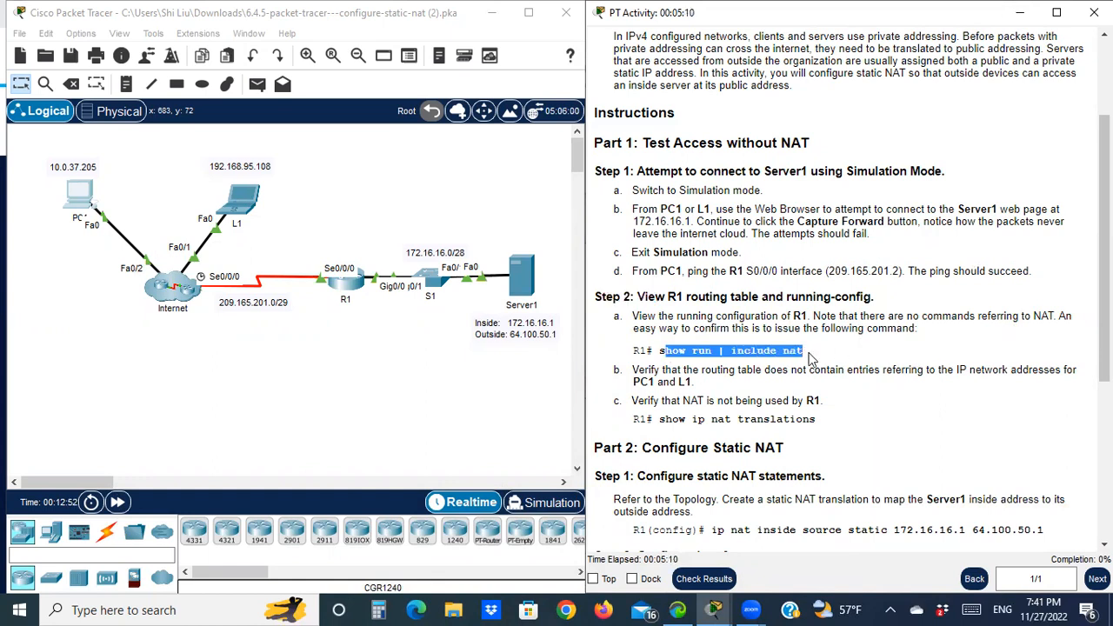
pyautogui.click(346, 290)
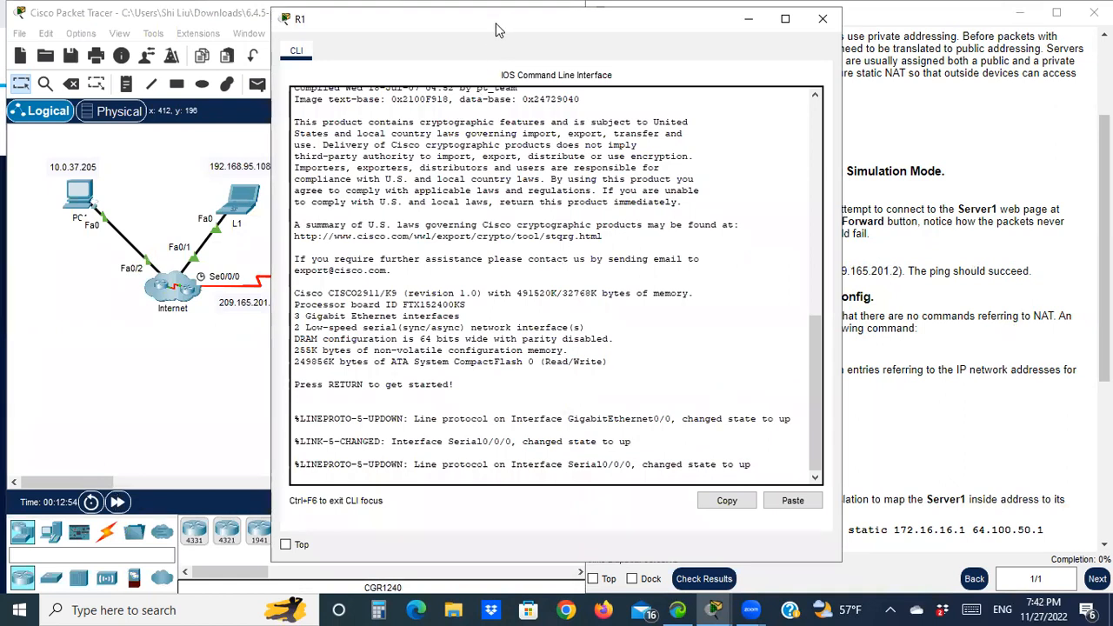
pyautogui.moveTo(454, 30); pyautogui.dragTo(183, 23)
pyautogui.click(63, 468)
pyautogui.press('Return')
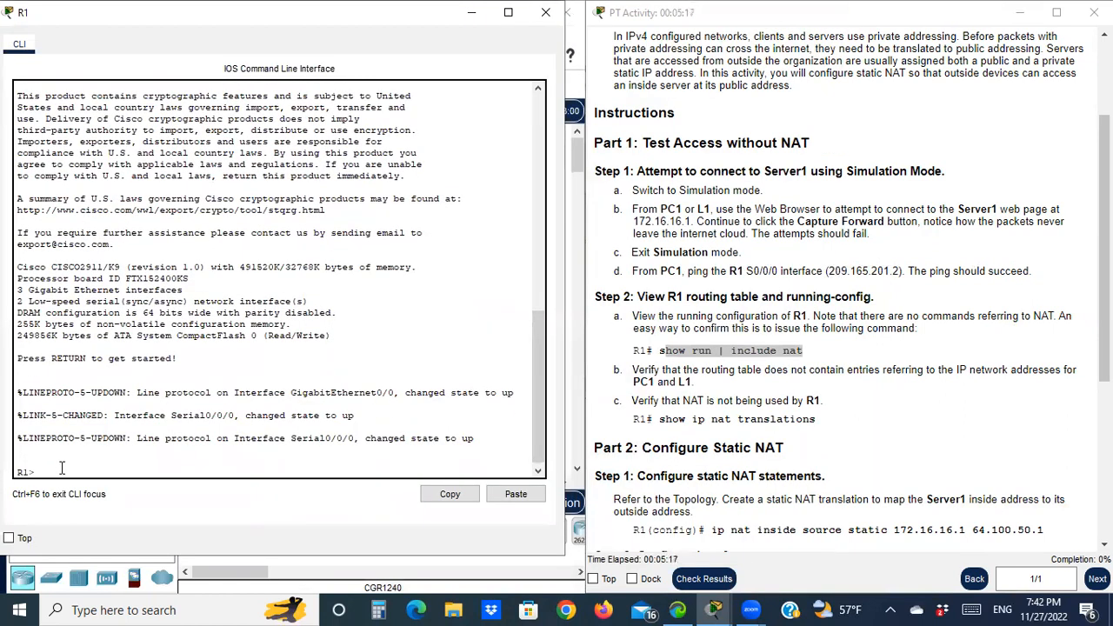
# Step: Enter privileged EXEC mode on R1 and filter the running configuration with sh run | include nat
pyautogui.write('en')
pyautogui.press('Return')
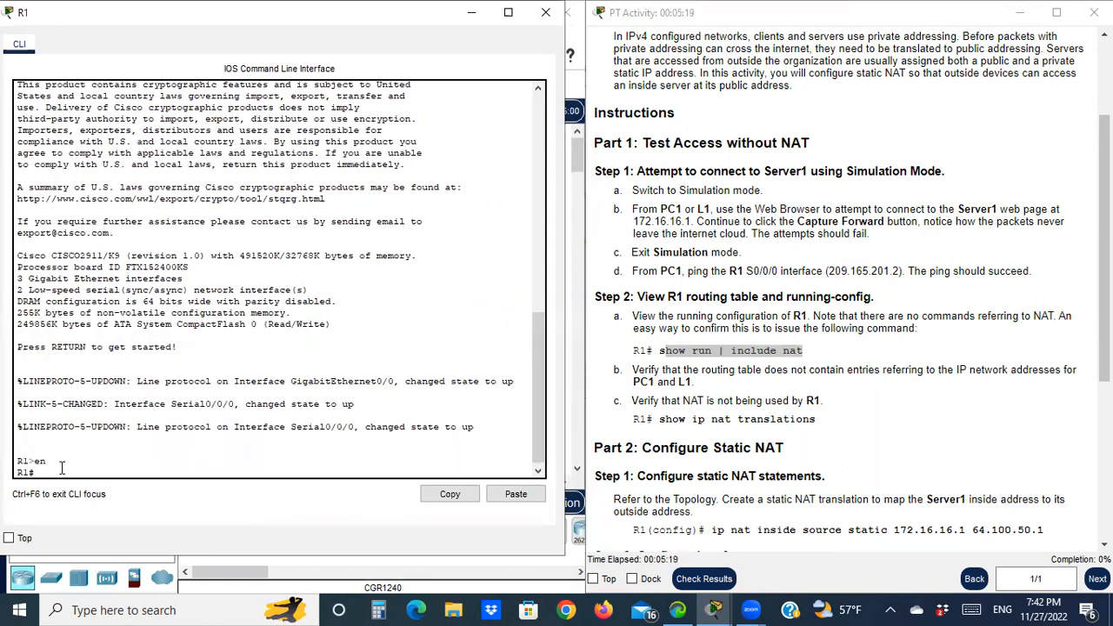
pyautogui.write('sh run | include nat')
pyautogui.press('Return')
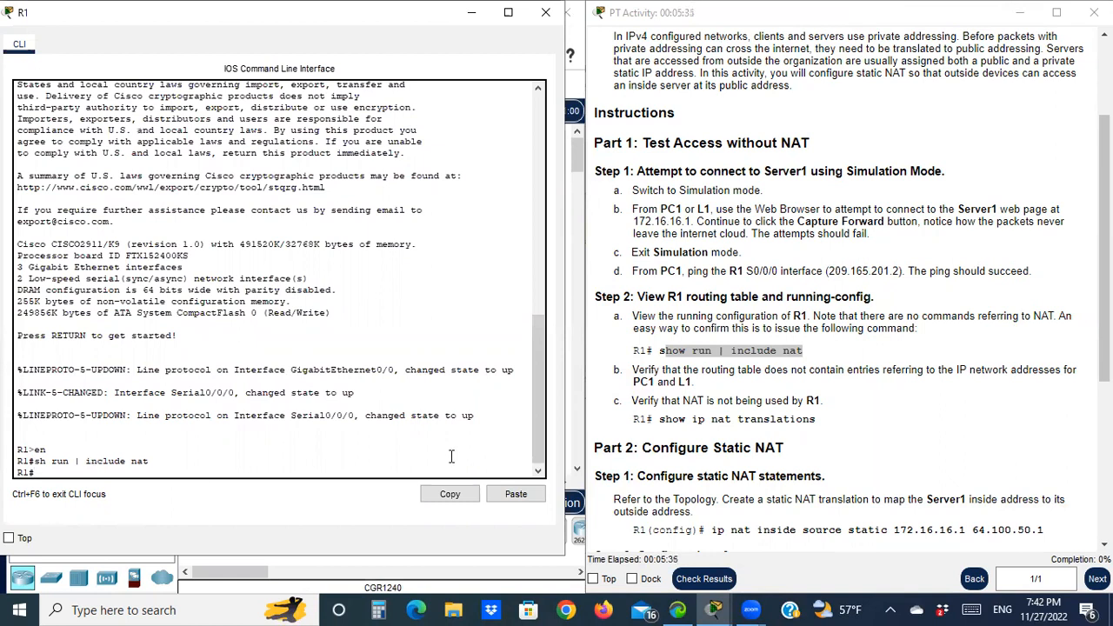
# Step: Review the routing table instruction and display R1's routing table with sh ip route
pyautogui.moveTo(630, 369); pyautogui.dragTo(677, 369)
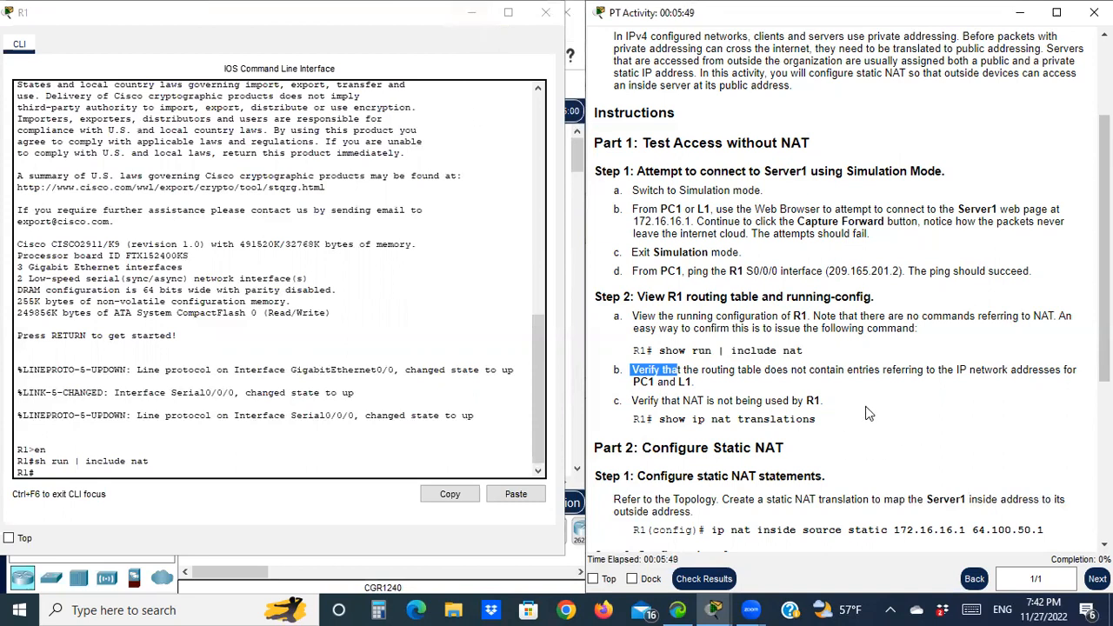
pyautogui.click(75, 465)
pyautogui.press('Return')
pyautogui.press('Return')
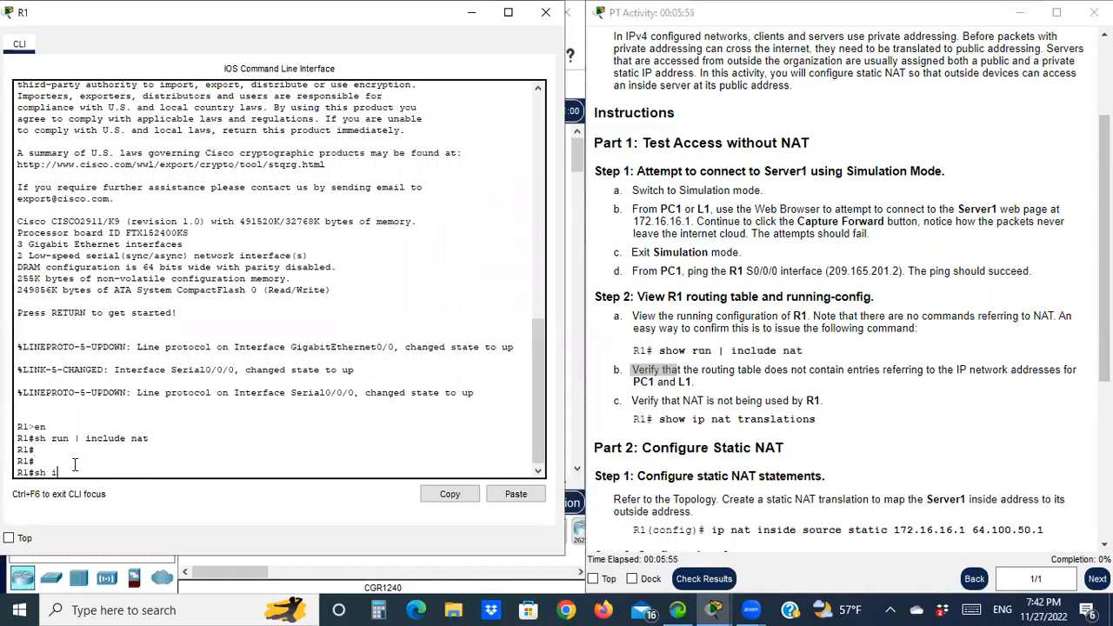
pyautogui.write('sh ip route')
pyautogui.press('Return')
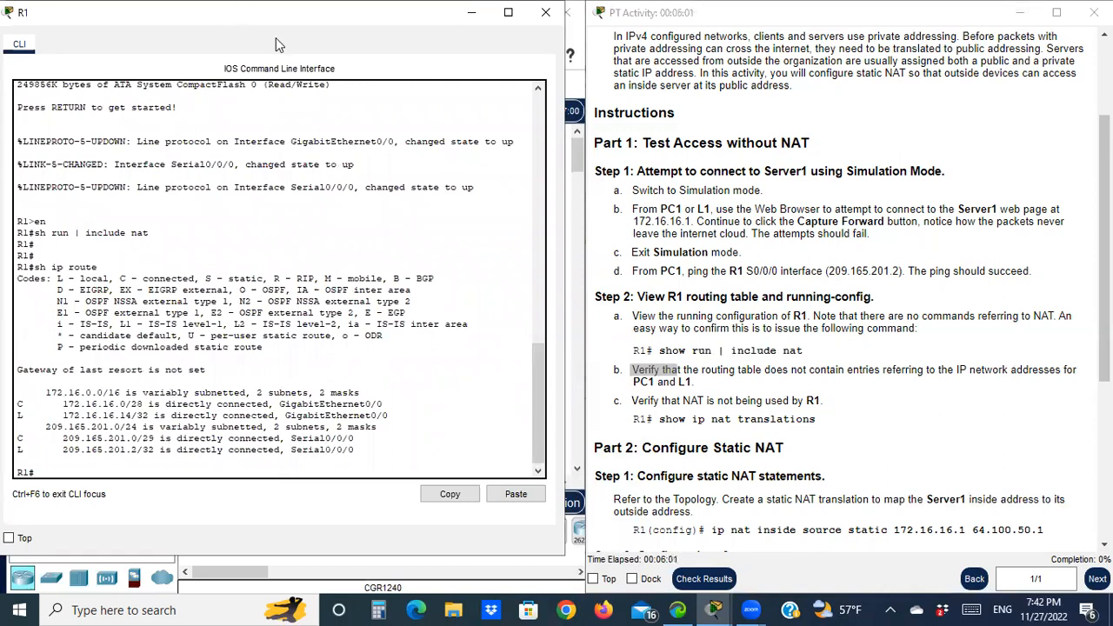
# Step: Compare the connected networks in R1's routing table with the PC1 and L1 addresses in the topology
pyautogui.moveTo(279, 45); pyautogui.dragTo(848, 56)
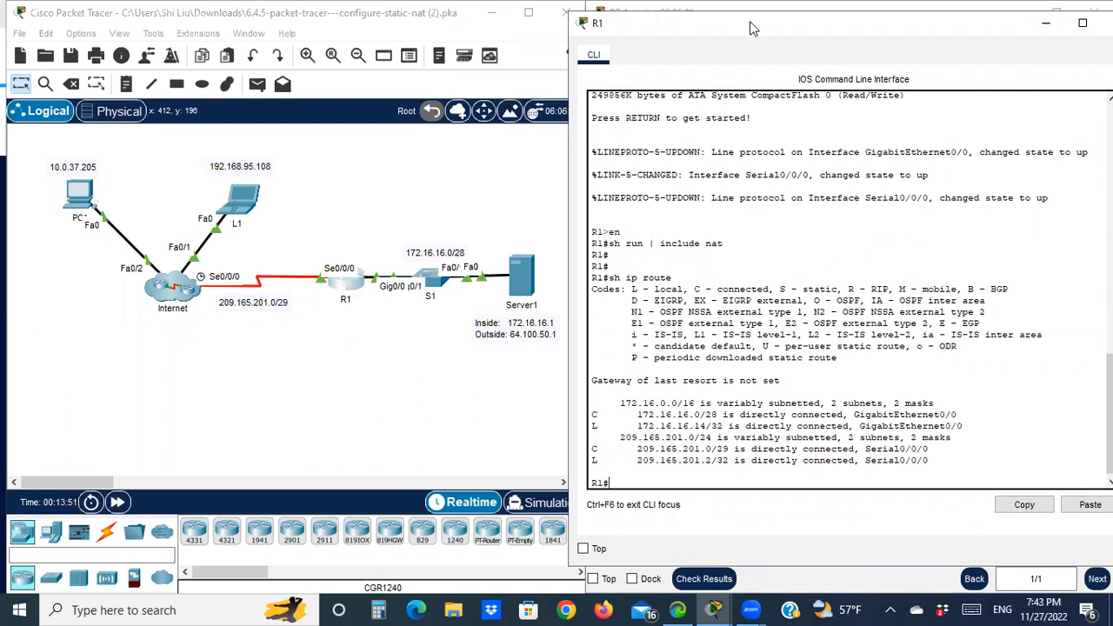
pyautogui.moveTo(745, 29); pyautogui.dragTo(769, 29)
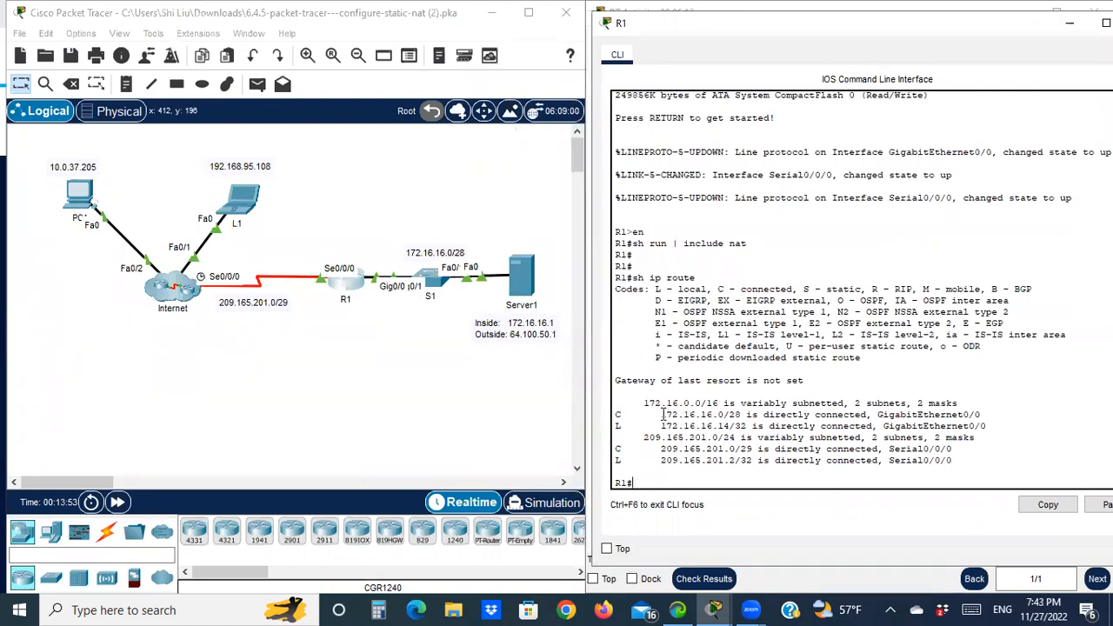
pyautogui.moveTo(660, 415); pyautogui.dragTo(732, 415)
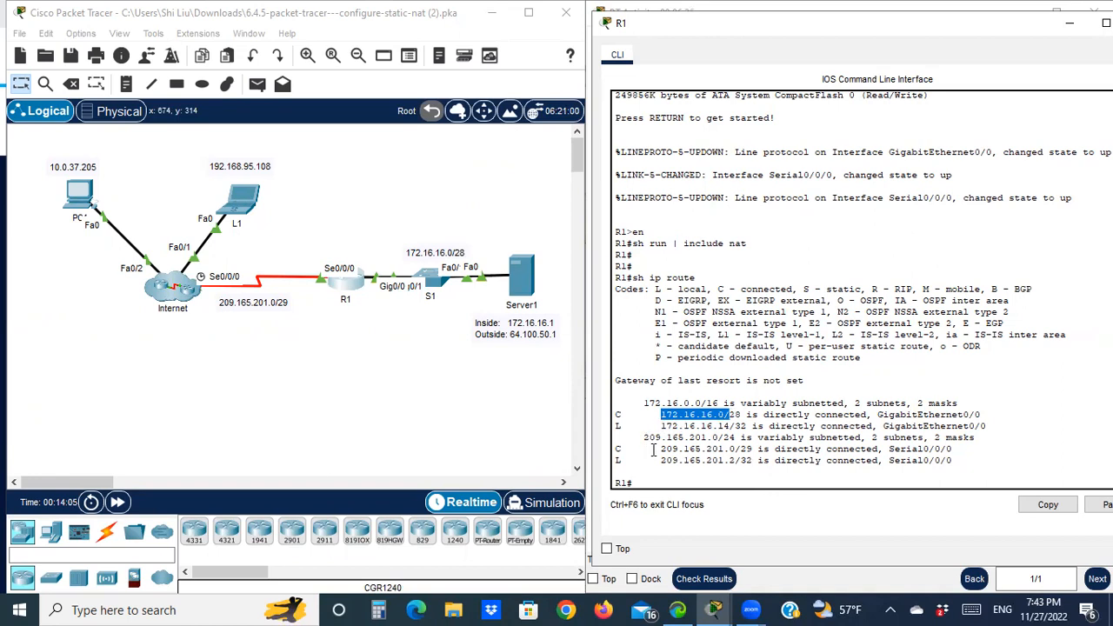
pyautogui.moveTo(660, 450); pyautogui.dragTo(733, 452)
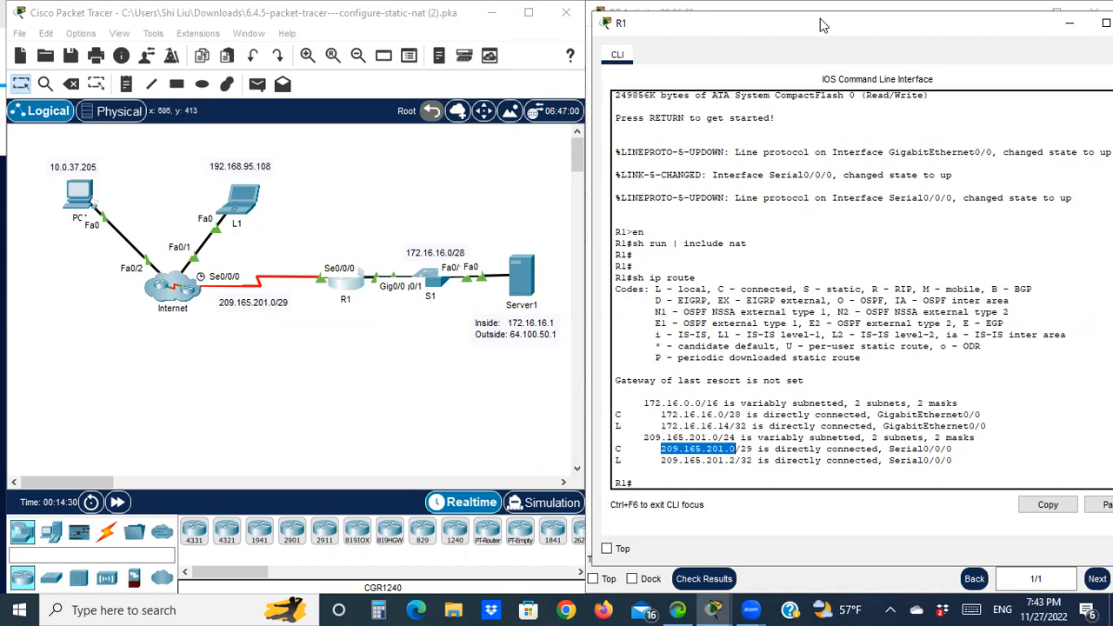
pyautogui.moveTo(818, 24); pyautogui.dragTo(200, 96)
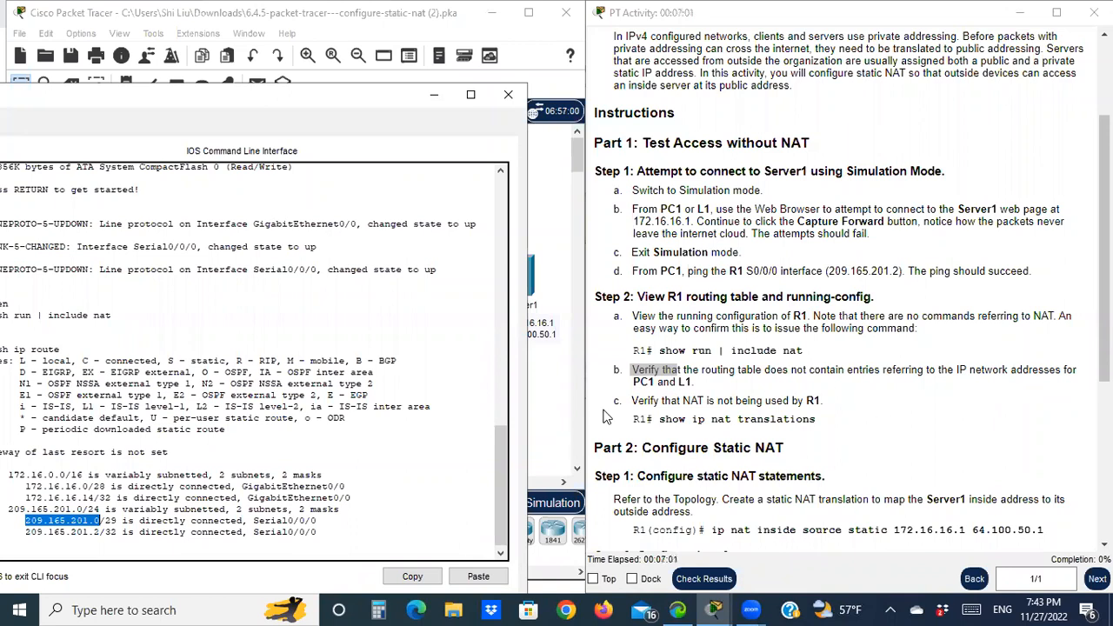
pyautogui.moveTo(299, 95); pyautogui.dragTo(356, 54)
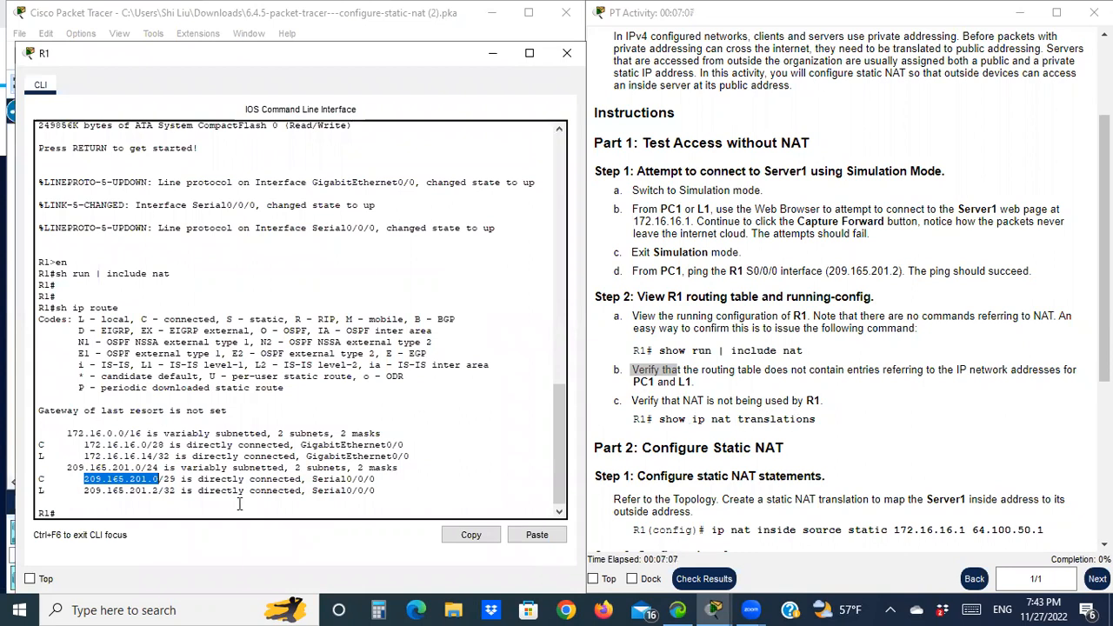
# Step: Display R1's NAT translation table with sh ip nat translations
pyautogui.click(211, 505)
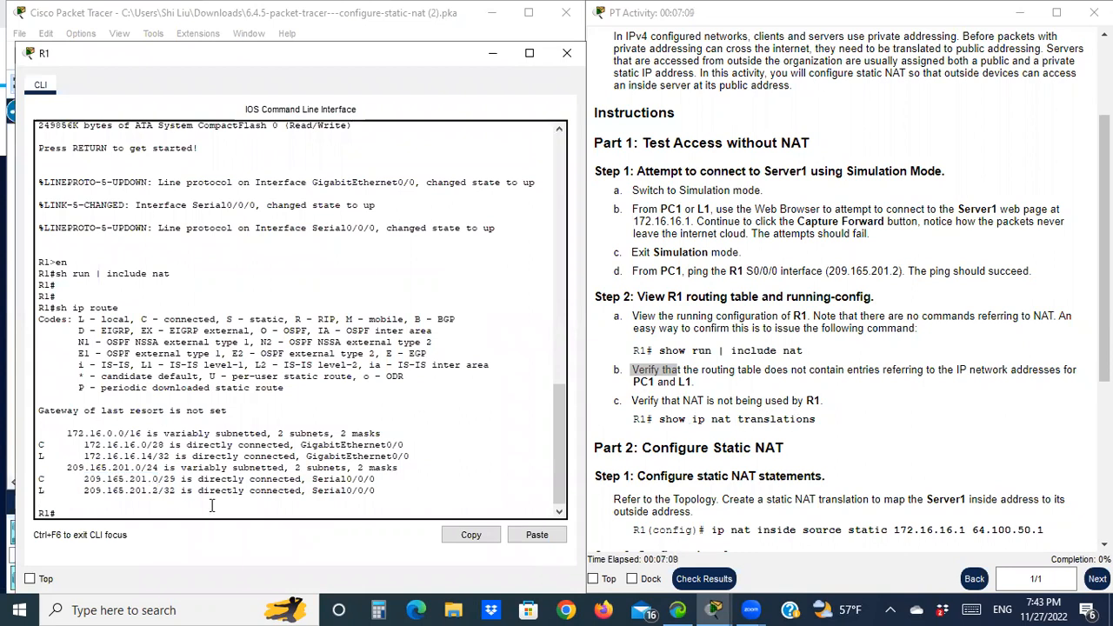
pyautogui.press('Return')
pyautogui.write('sh i p')
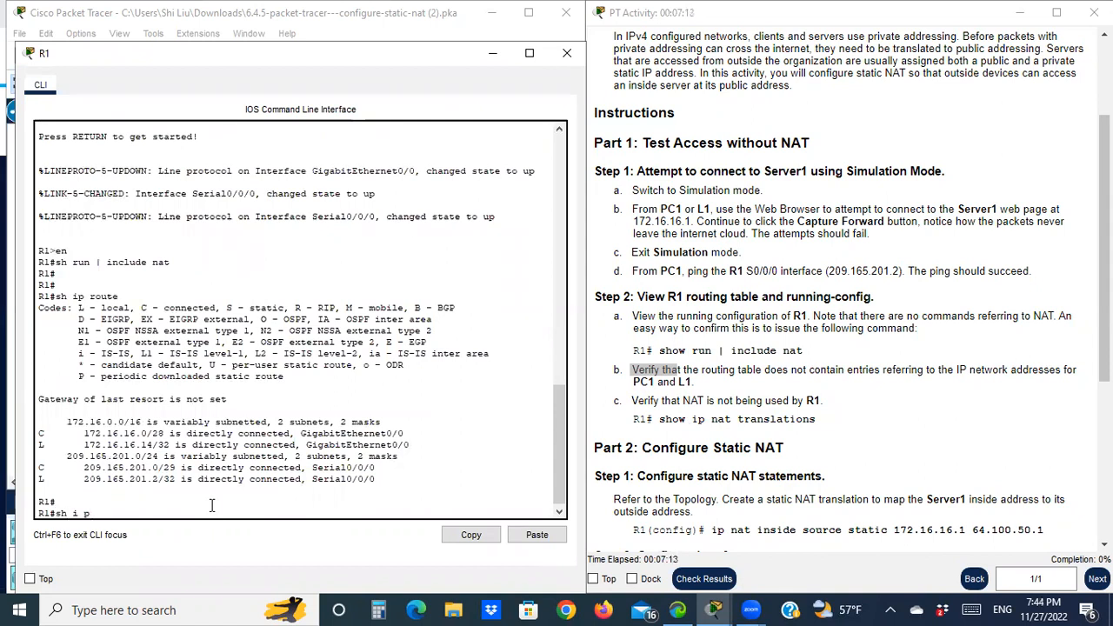
pyautogui.write('np')
pyautogui.press('Tab')
pyautogui.press('Return')
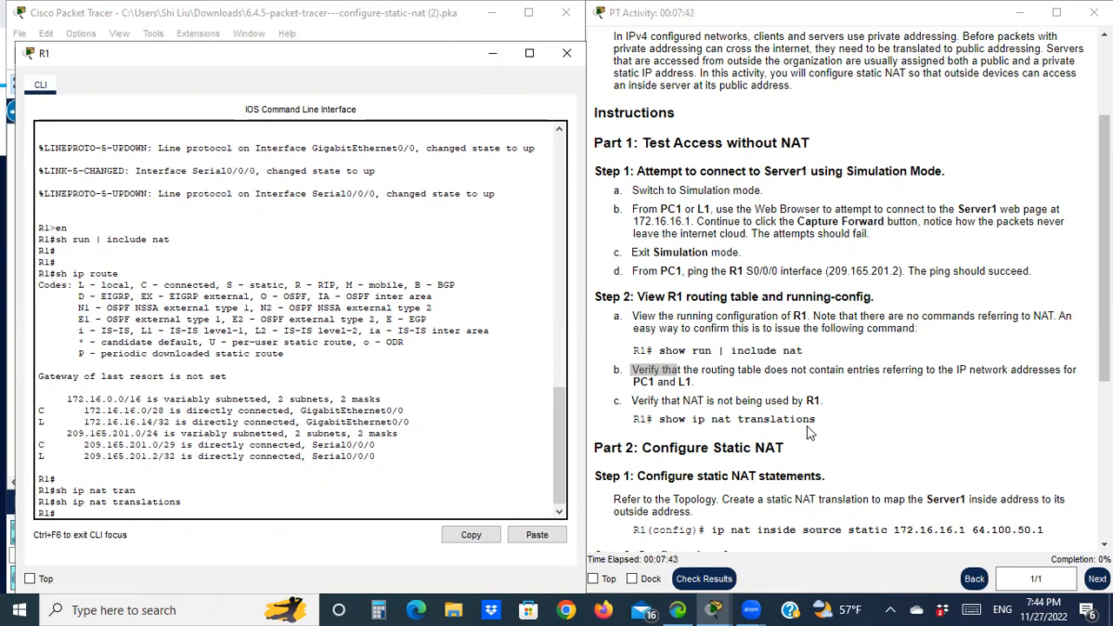
# Step: Review the Part 2 static NAT instructions and Server1's inside and outside addresses in the topology
pyautogui.click(612, 449)
pyautogui.moveTo(603, 449); pyautogui.dragTo(721, 450)
pyautogui.scroll(-1, 558, 481)
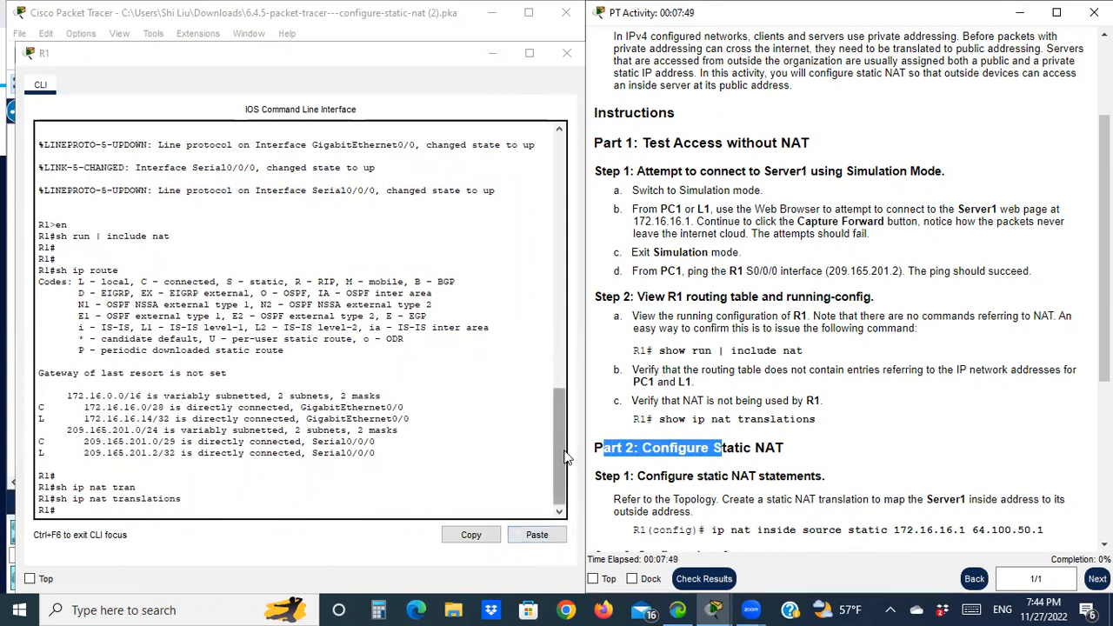
pyautogui.scroll(-2, 701, 473)
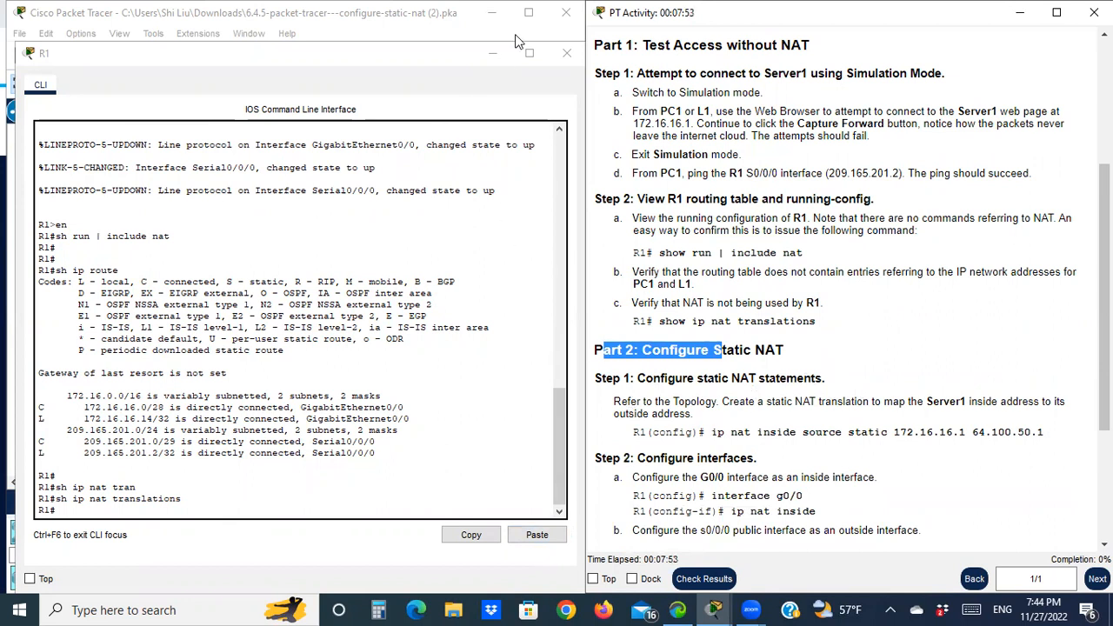
pyautogui.click(492, 54)
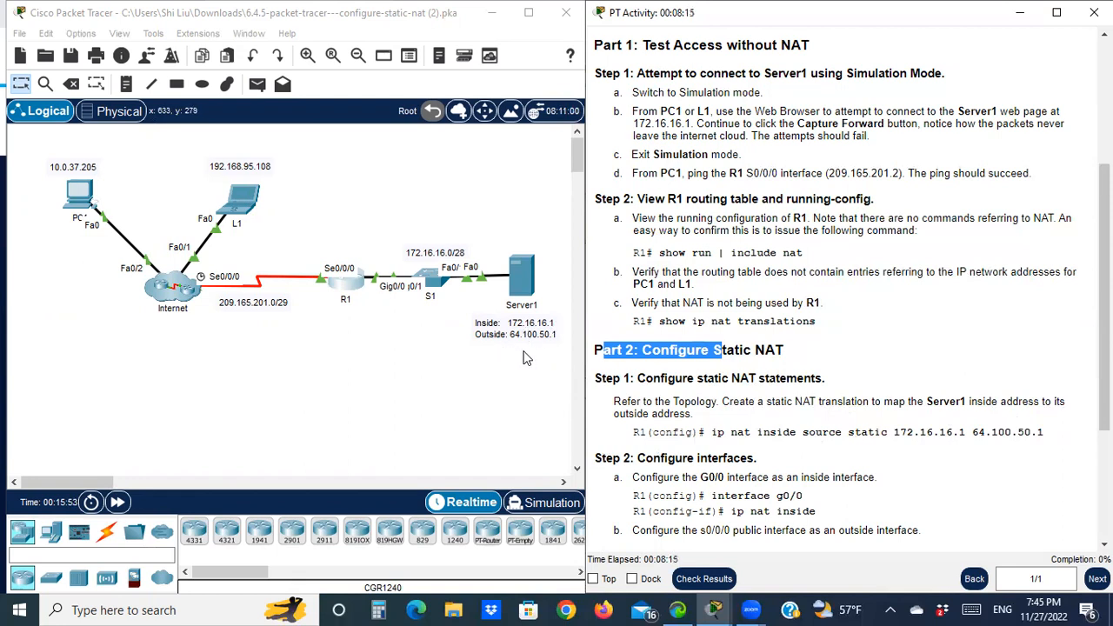
# Step: Reopen R1's command line and enter global configuration mode
pyautogui.click(346, 289)
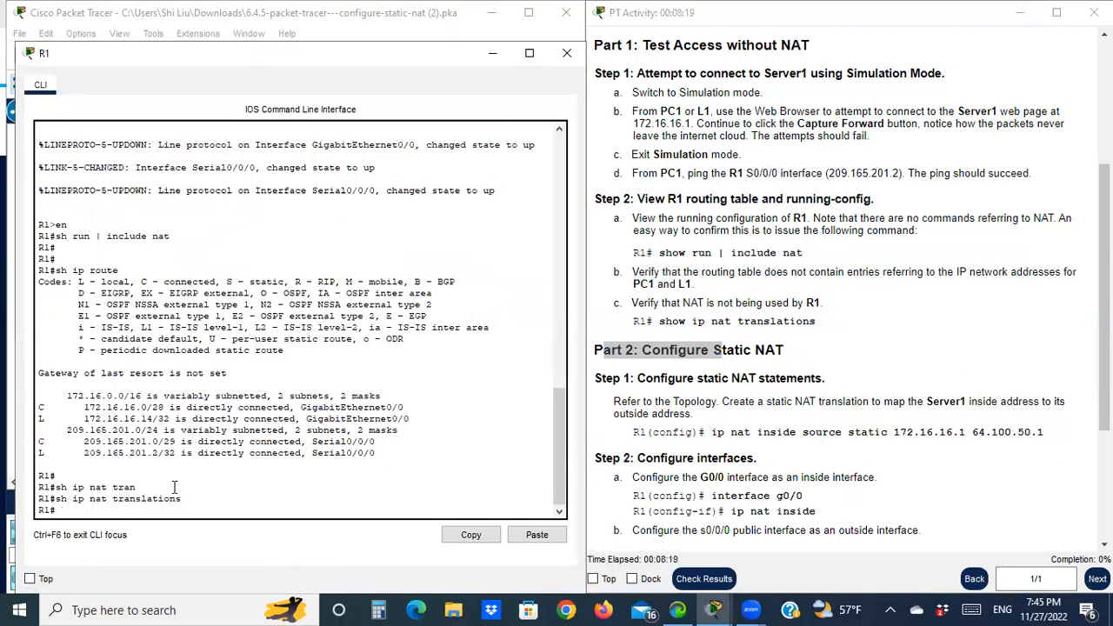
pyautogui.press('Return')
pyautogui.write('conf t')
pyautogui.press('Return')
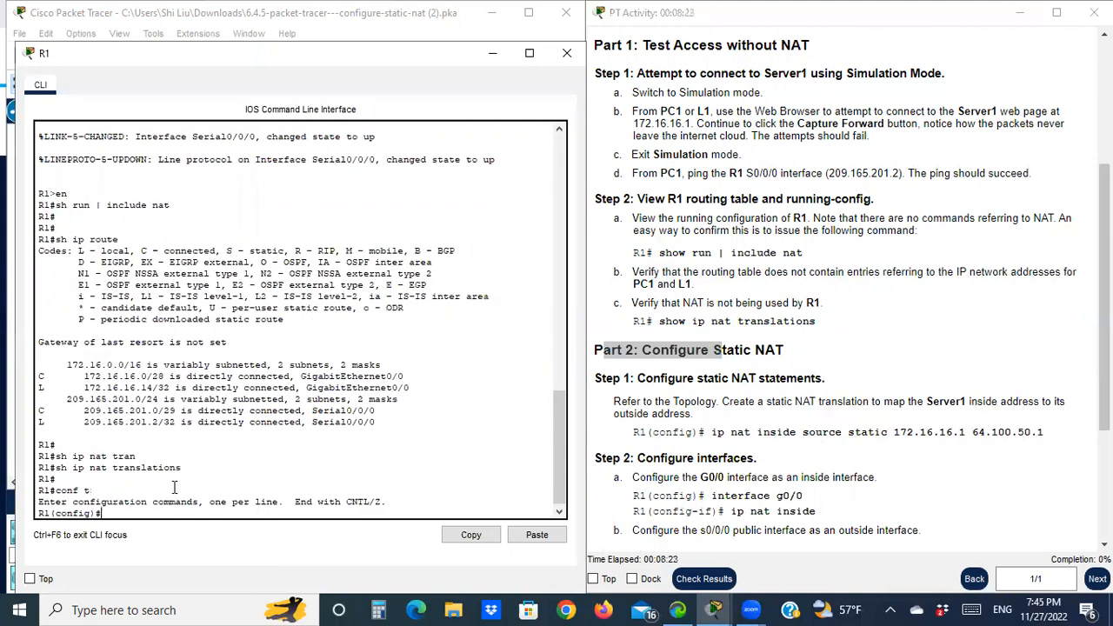
# Step: Create R1's static NAT translation with ip nat inside source static 172.16.16.1 64.100.50.1
pyautogui.write('ip nat inside source static')
pyautogui.moveTo(893, 431); pyautogui.dragTo(966, 431)
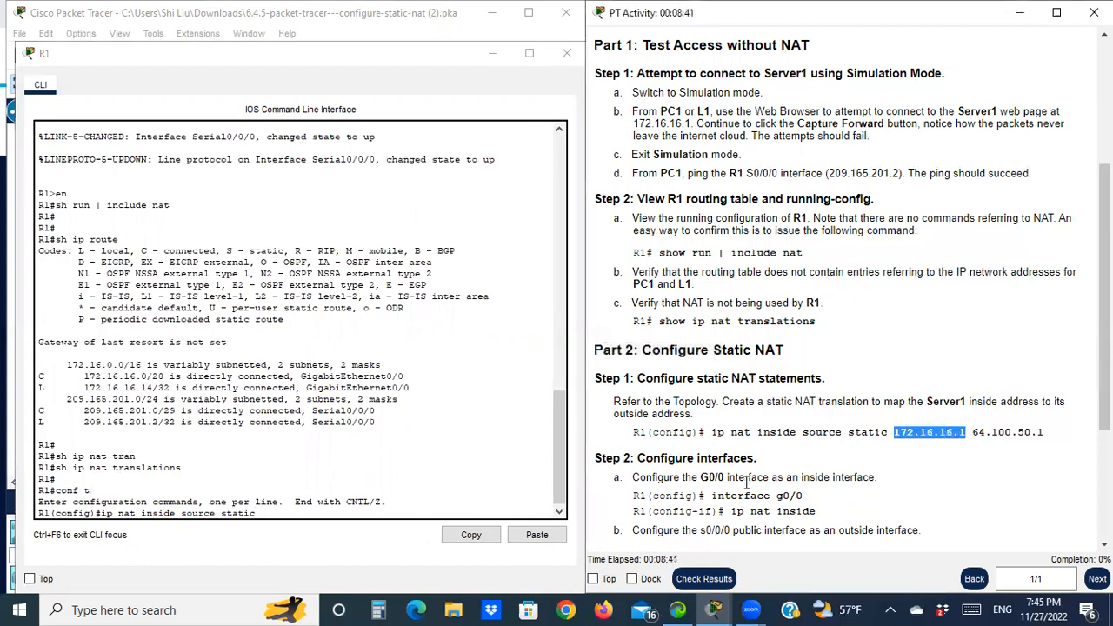
pyautogui.click(303, 512)
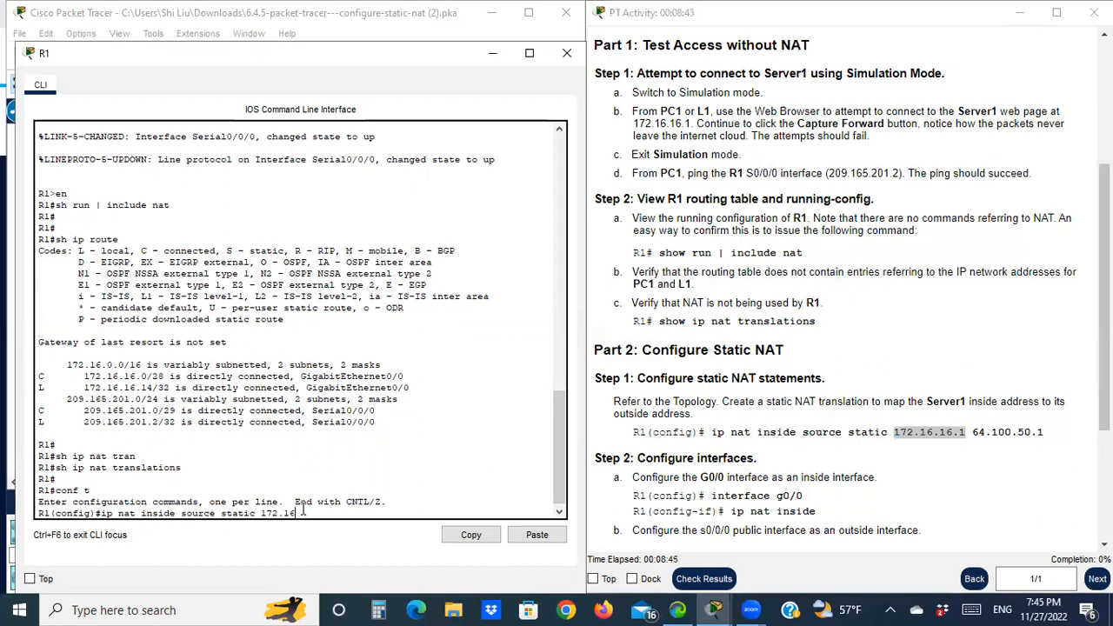
pyautogui.scroll(1, 302, 510)
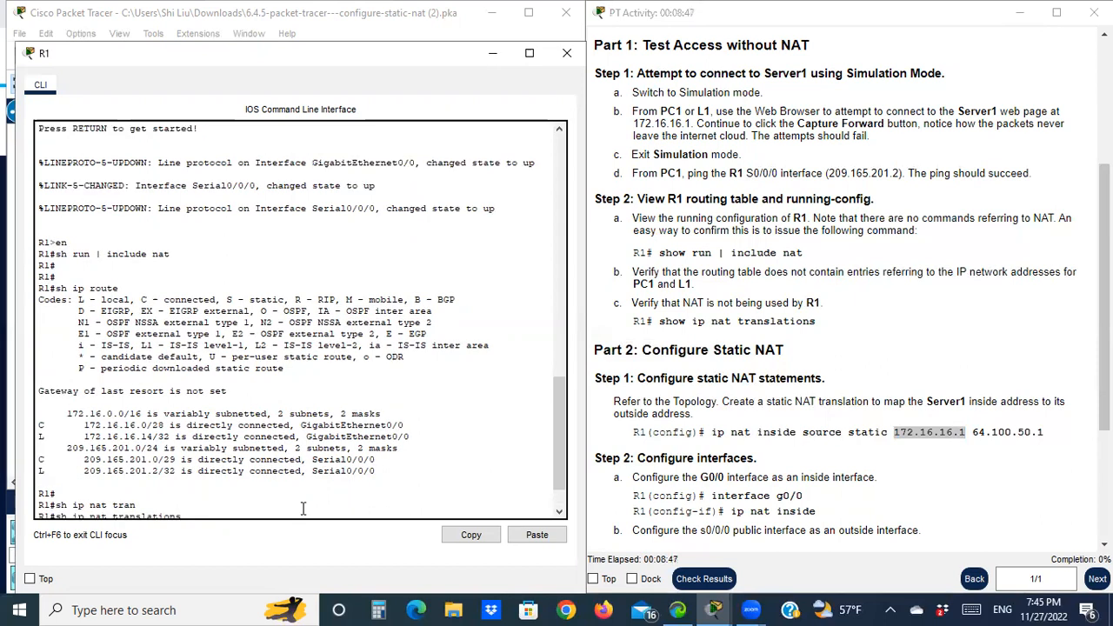
pyautogui.scroll(-1, 283, 437)
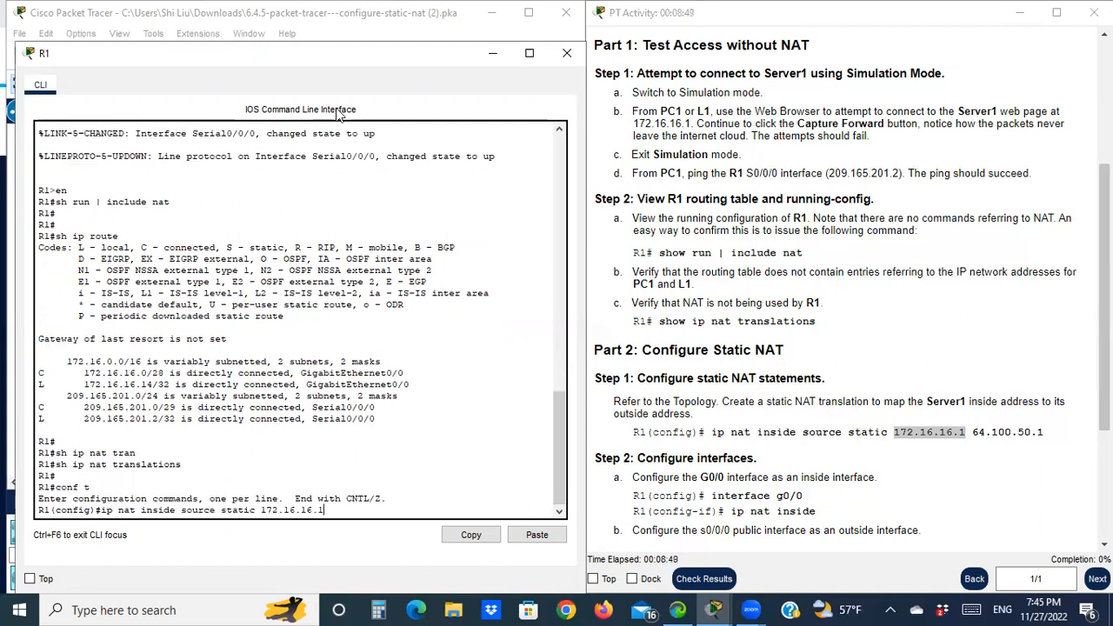
pyautogui.moveTo(360, 76); pyautogui.dragTo(389, 401)
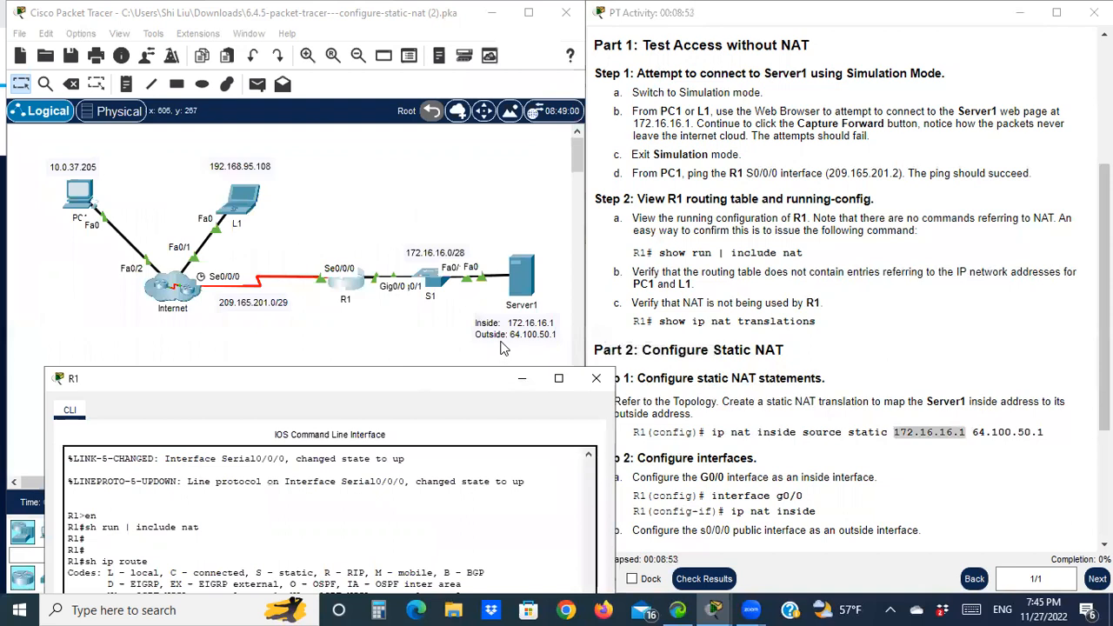
pyautogui.moveTo(447, 380); pyautogui.dragTo(418, 48)
pyautogui.write('64.100.5')
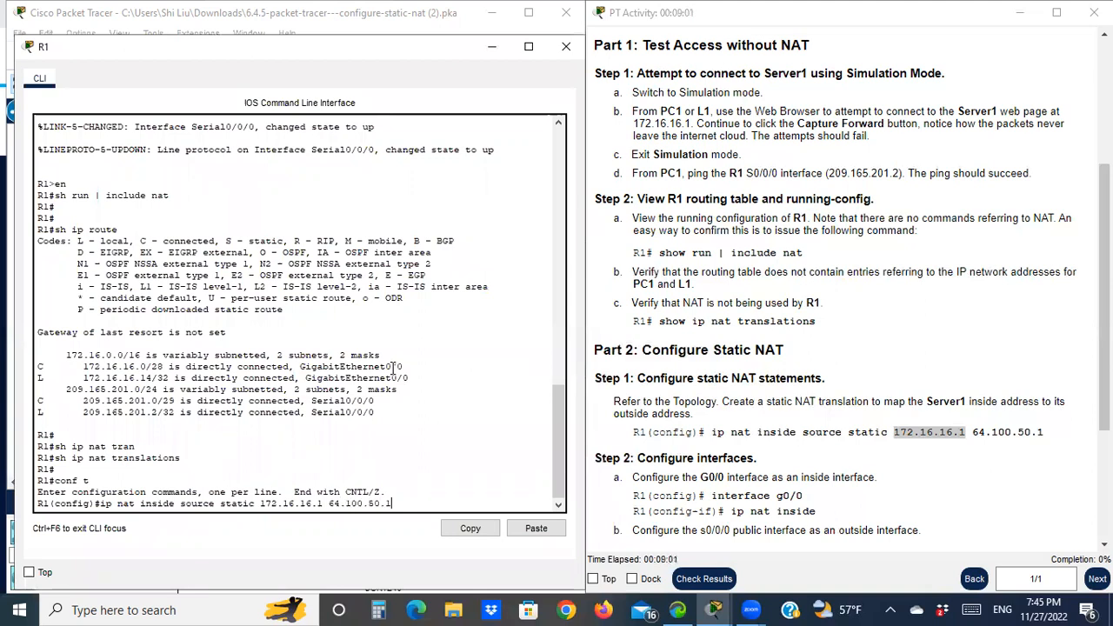
pyautogui.write('0.1')
pyautogui.press('Return')
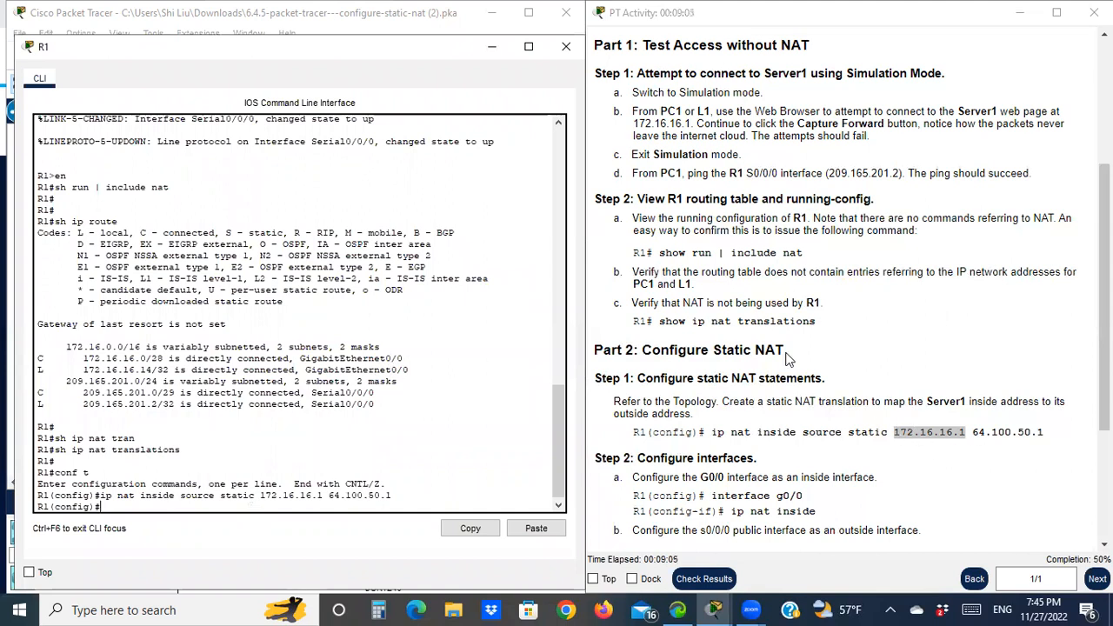
# Step: Compare the static NAT command's two addresses with Server1's topology labels, and review the interface configuration instructions
pyautogui.moveTo(402, 61); pyautogui.dragTo(413, 428)
pyautogui.click(903, 432)
pyautogui.moveTo(894, 432); pyautogui.dragTo(965, 432)
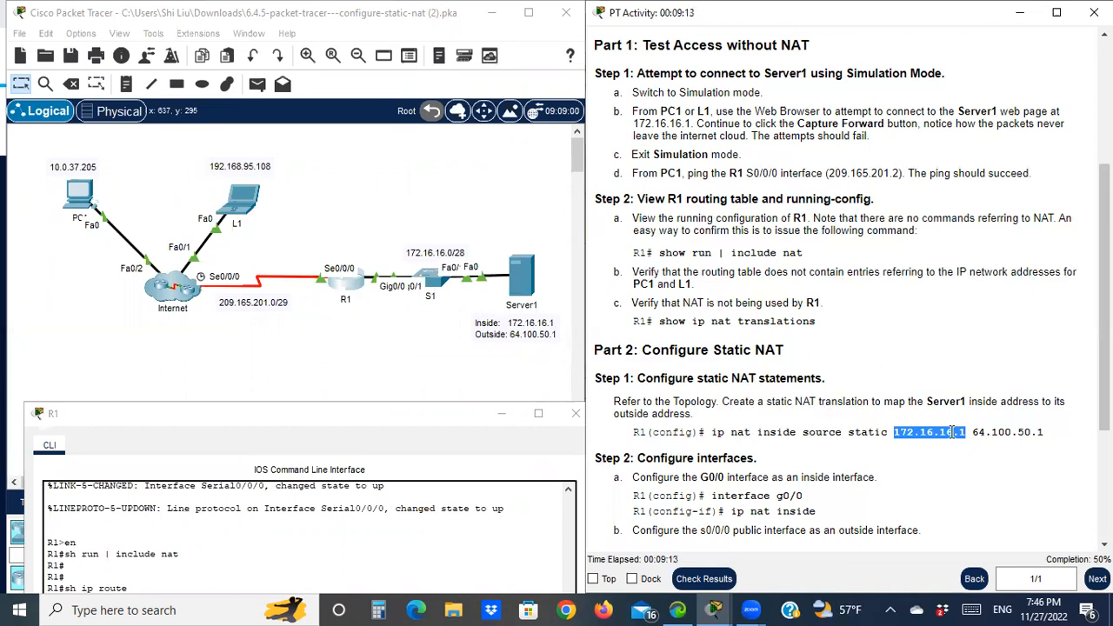
pyautogui.moveTo(972, 433); pyautogui.dragTo(1047, 441)
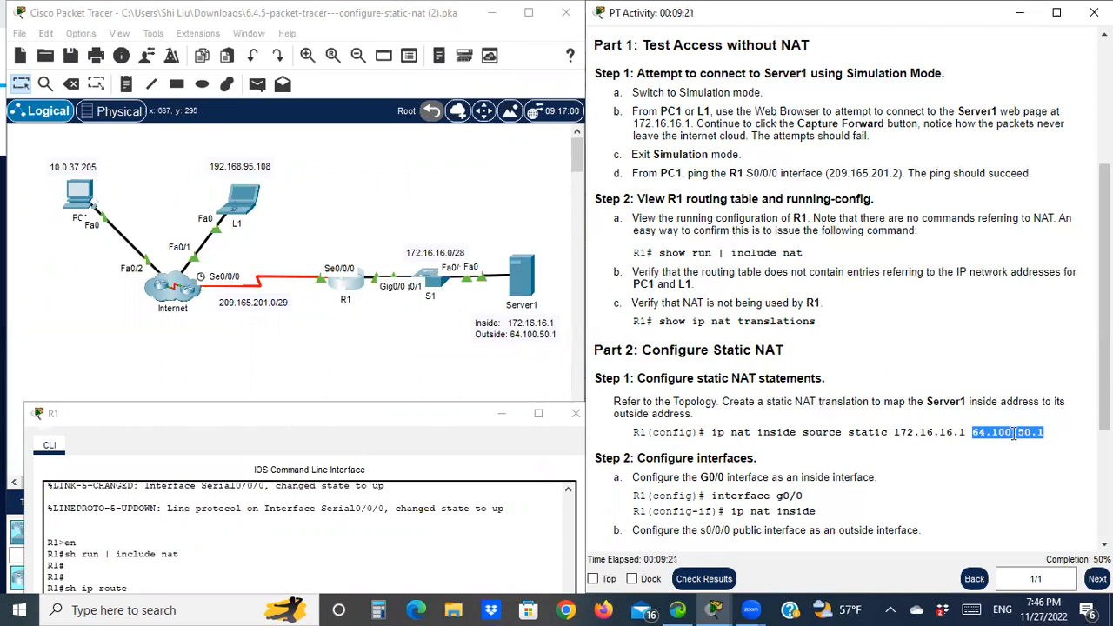
pyautogui.click(405, 417)
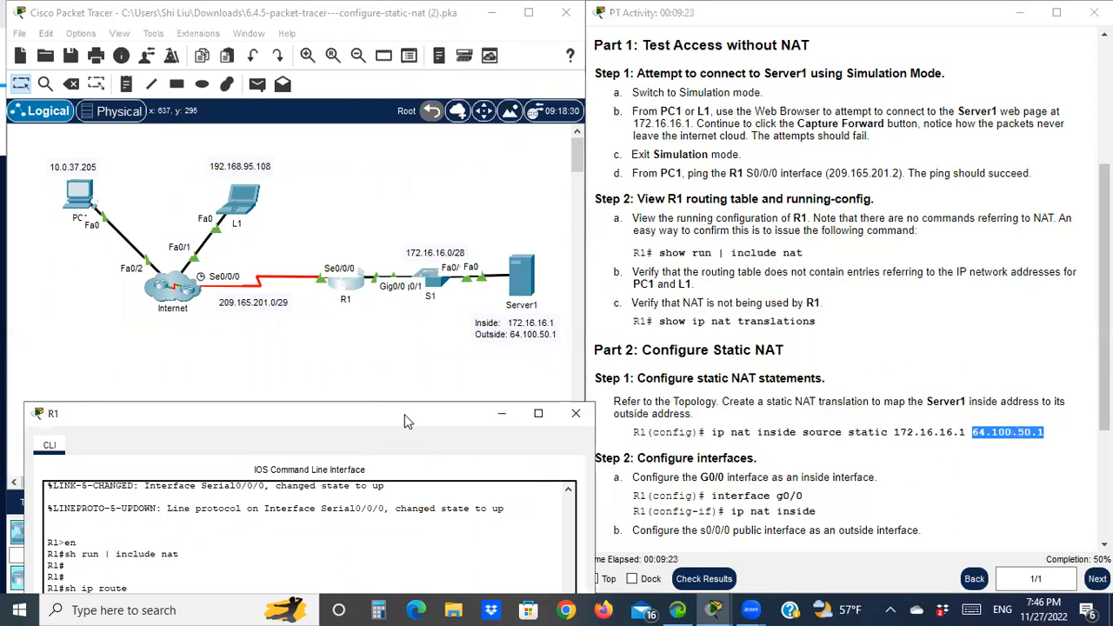
pyautogui.moveTo(405, 414); pyautogui.dragTo(343, 25)
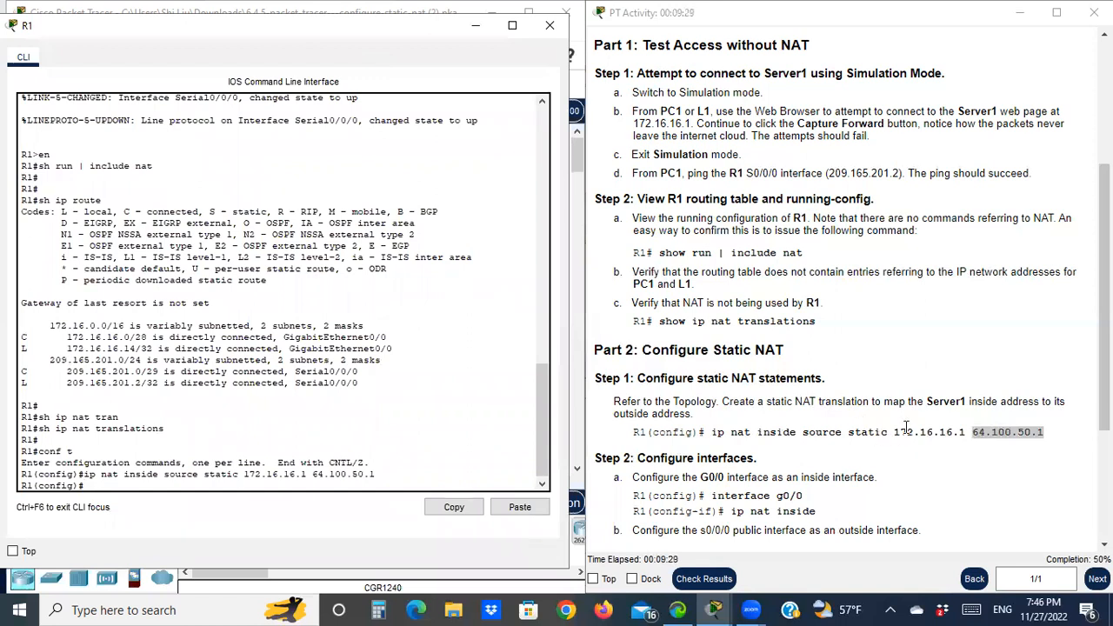
pyautogui.scroll(-1, 776, 489)
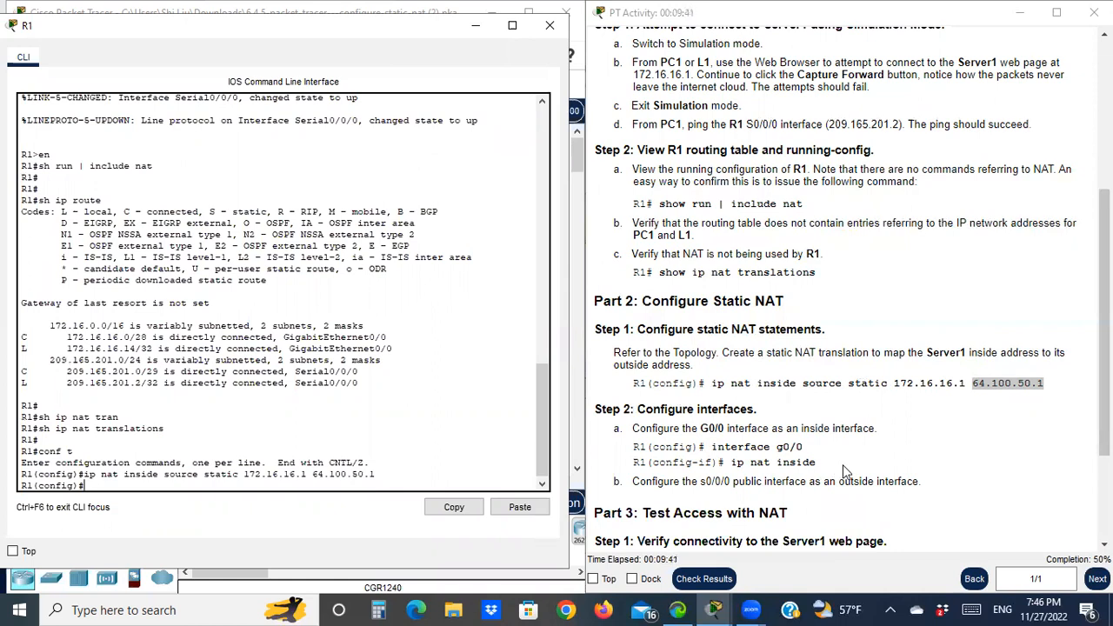
# Step: Configure R1's g0/0 interface as a NAT inside interface with ip nat inside, checking the interface against the topology
pyautogui.click(198, 475)
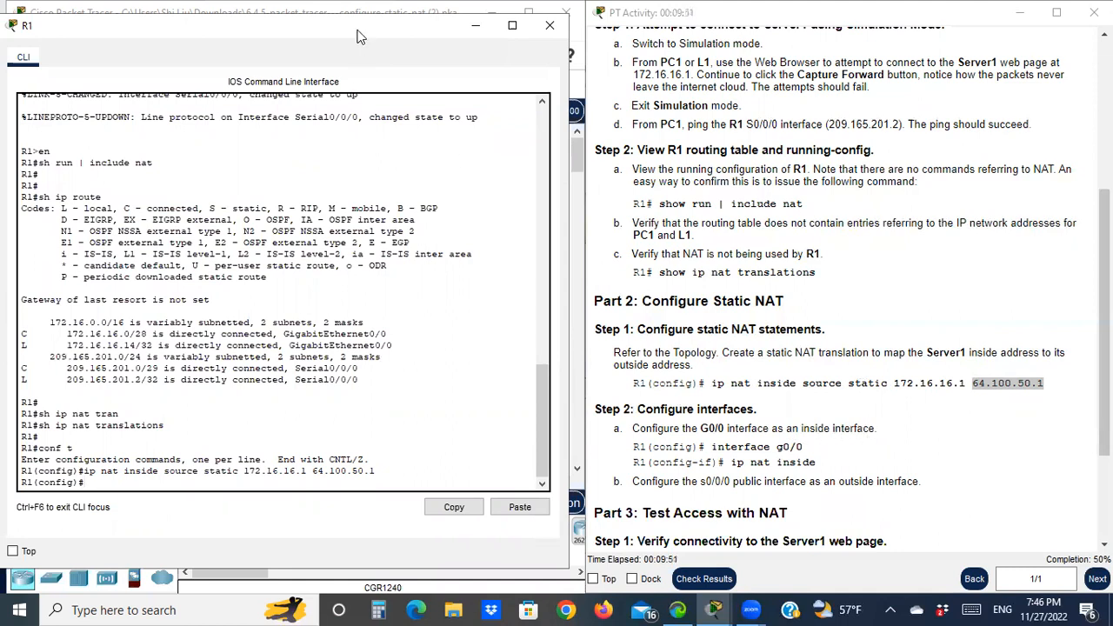
pyautogui.moveTo(364, 26); pyautogui.dragTo(313, 448)
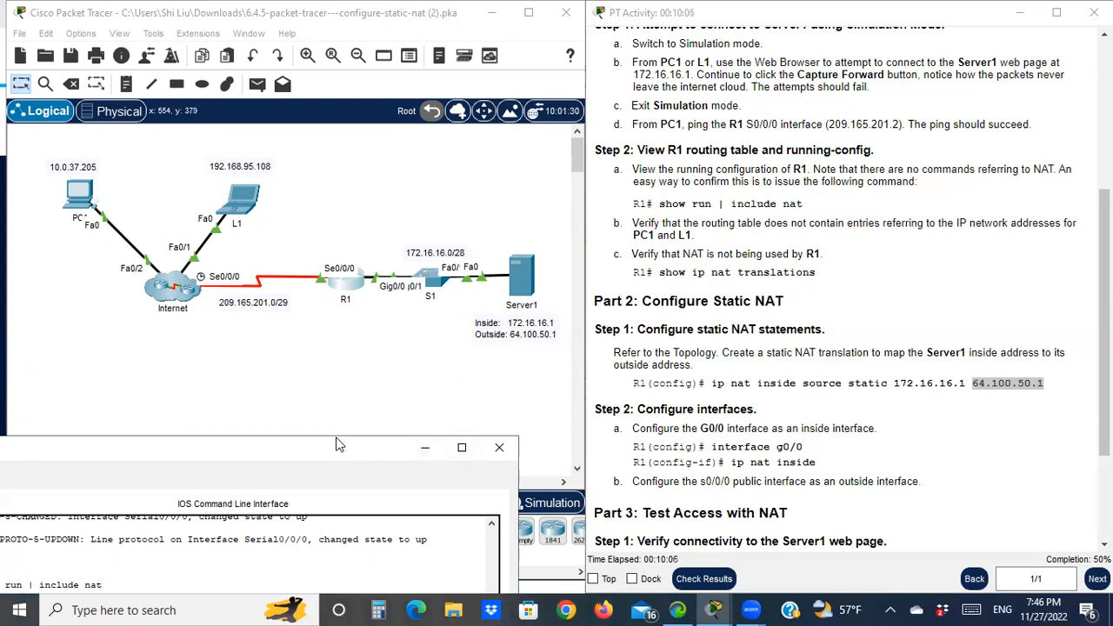
pyautogui.moveTo(338, 445); pyautogui.dragTo(403, 16)
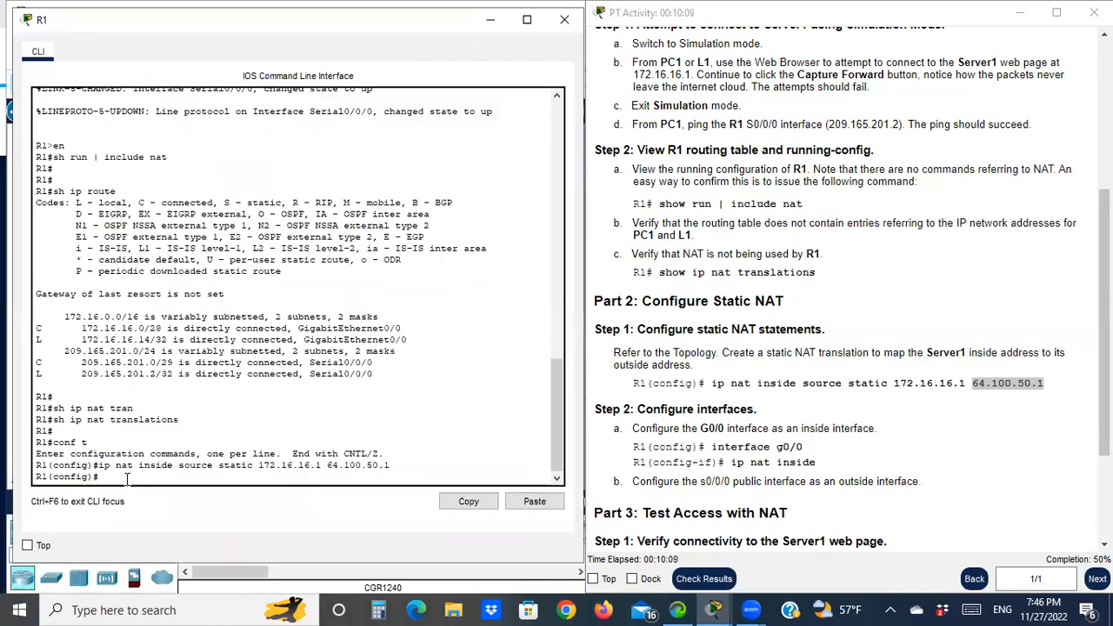
pyautogui.write('nt g0/0')
pyautogui.press('Return')
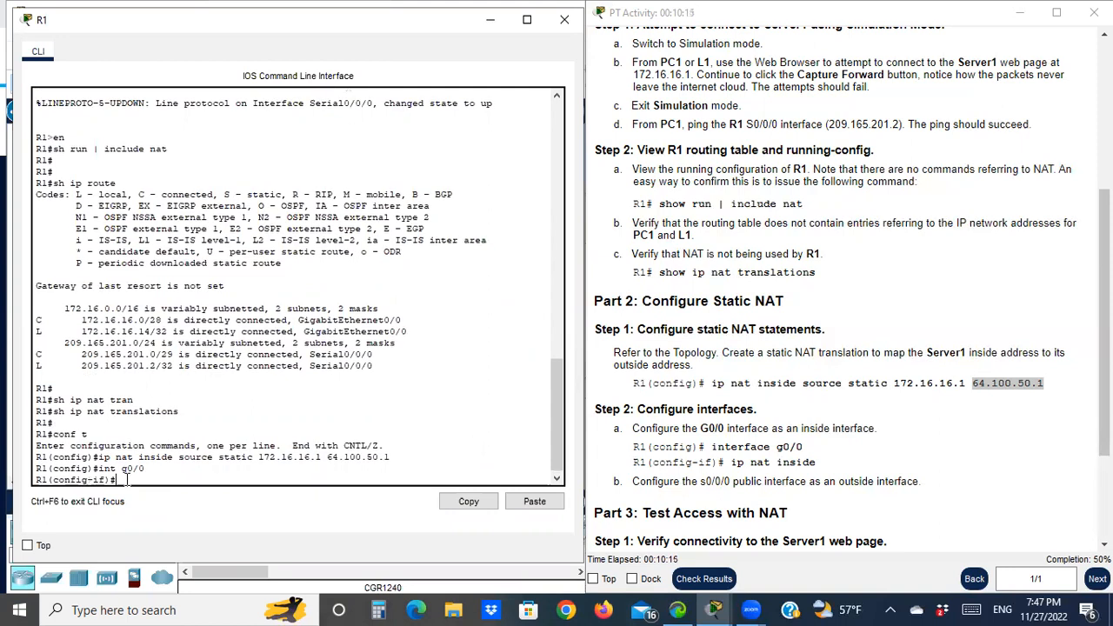
pyautogui.write('ip nat inside')
pyautogui.press('Return')
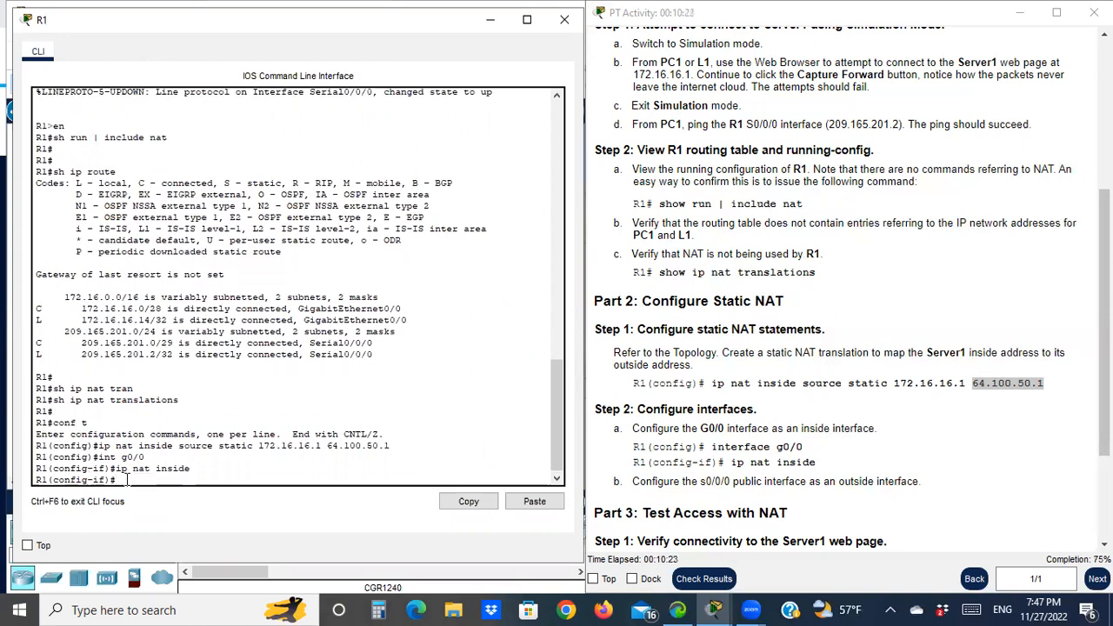
# Step: Configure R1's s0/0/0 interface as the NAT outside interface with ip nat outside, and put R1's window away
pyautogui.write('int s0/0')
pyautogui.press('Return')
pyautogui.write('ip nat outside')
pyautogui.press('Return')
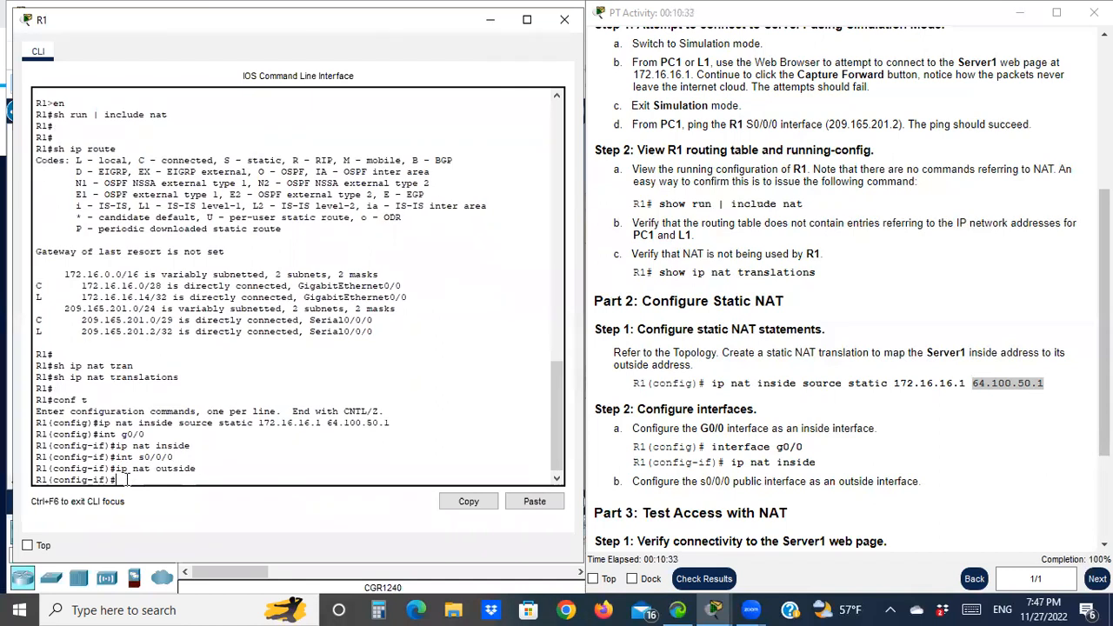
pyautogui.click(492, 21)
# Step: Review the Part 3 instructions for testing access with NAT and verifying connectivity to the Server1 web page
pyautogui.scroll(-2, 694, 483)
pyautogui.scroll(-1, 695, 484)
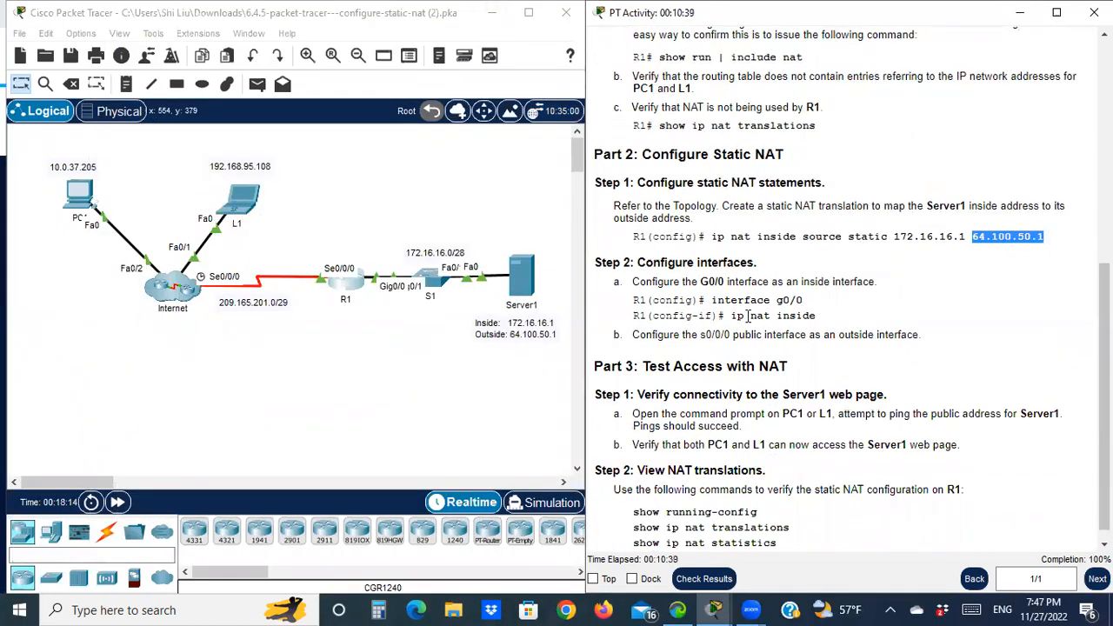
pyautogui.scroll(-1, 741, 327)
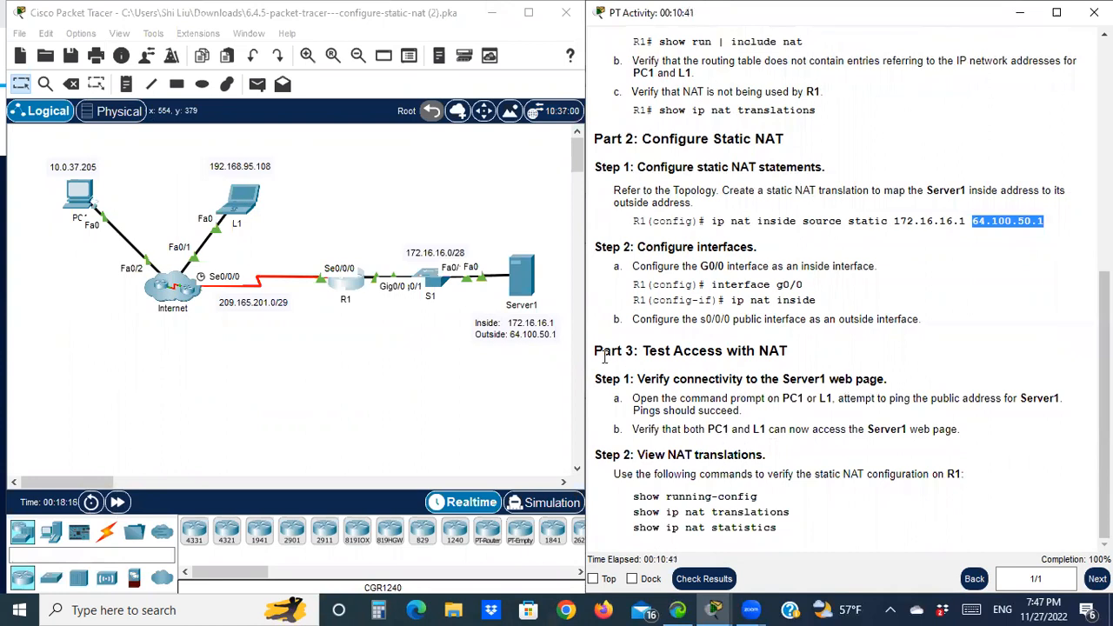
pyautogui.moveTo(627, 352); pyautogui.dragTo(783, 348)
pyautogui.scroll(6, 787, 261)
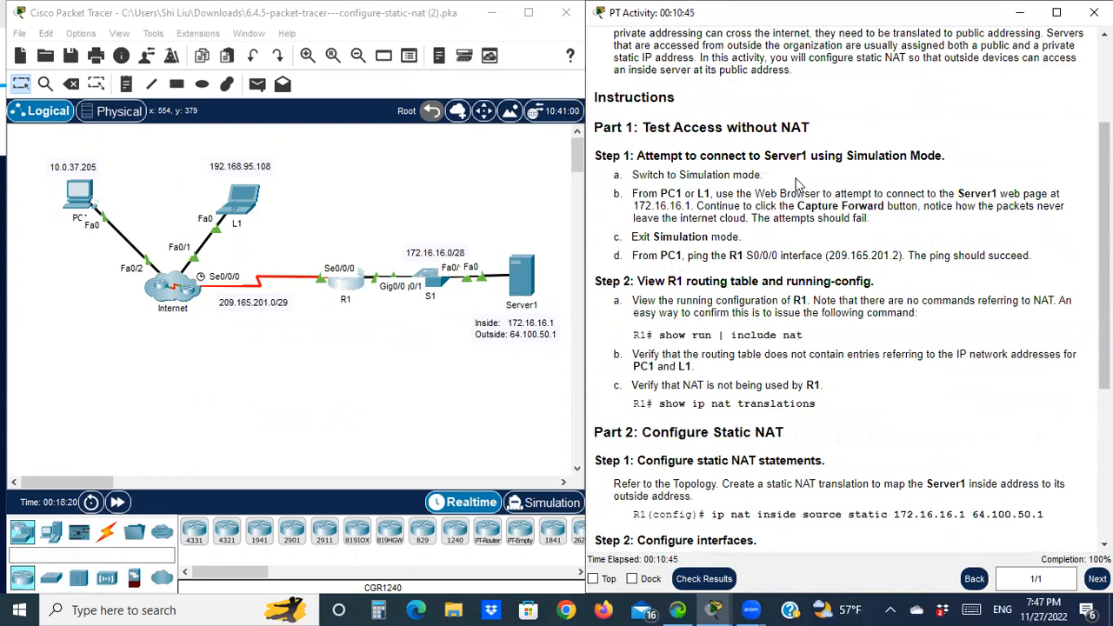
pyautogui.scroll(-6, 828, 122)
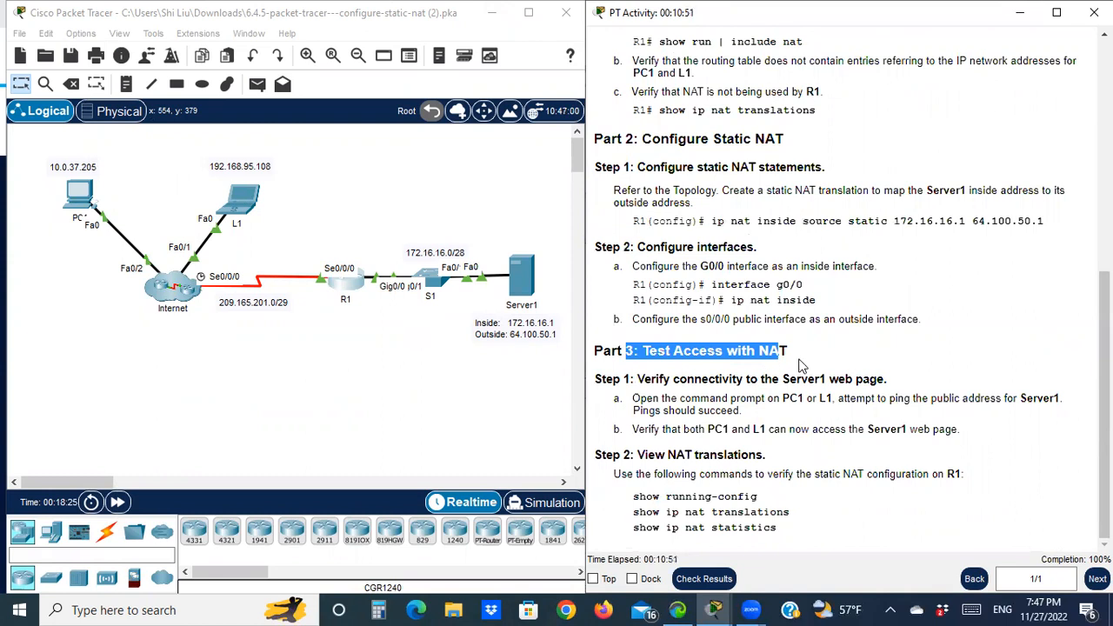
pyautogui.moveTo(622, 379); pyautogui.dragTo(709, 380)
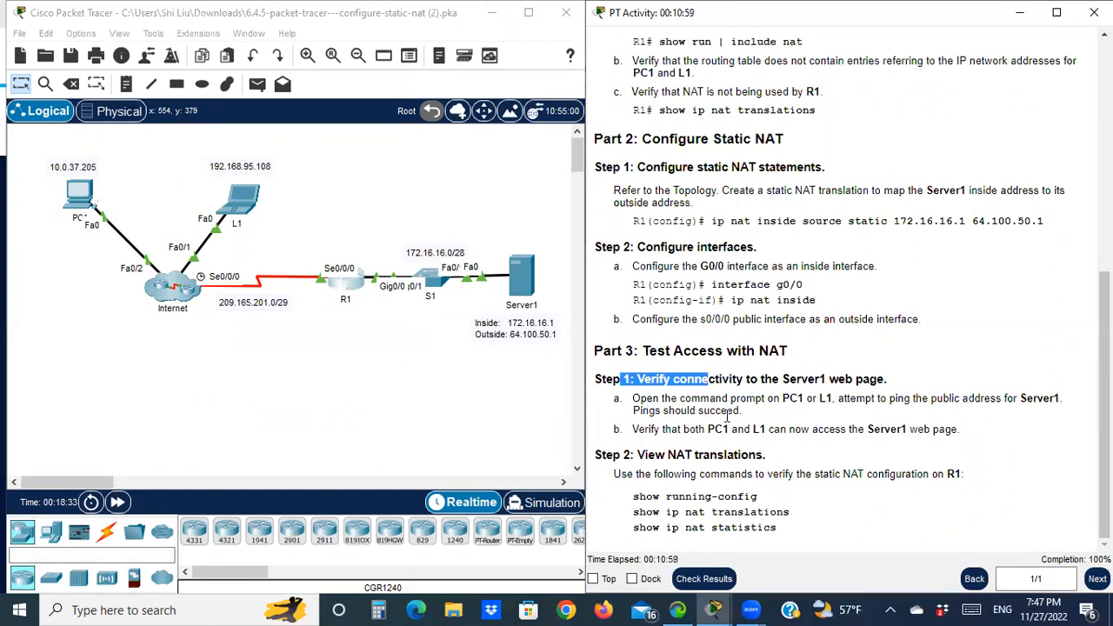
# Step: Ping Server1's public address 64.100.50.1 from PC1's command prompt and compare the replies with the instructions
pyautogui.click(78, 195)
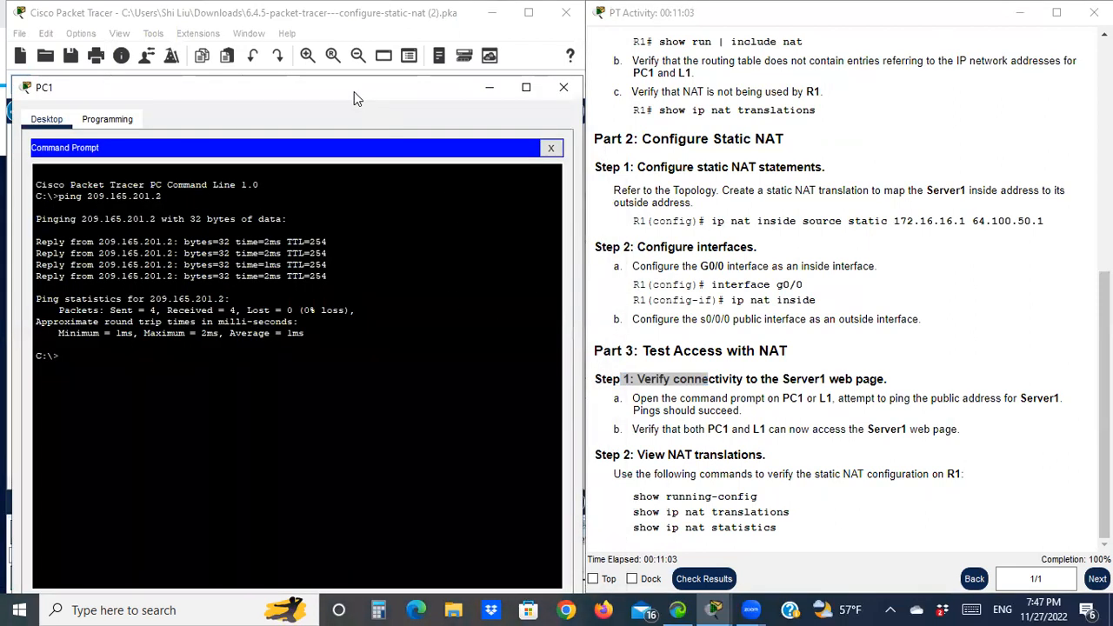
pyautogui.moveTo(354, 85); pyautogui.dragTo(354, 70)
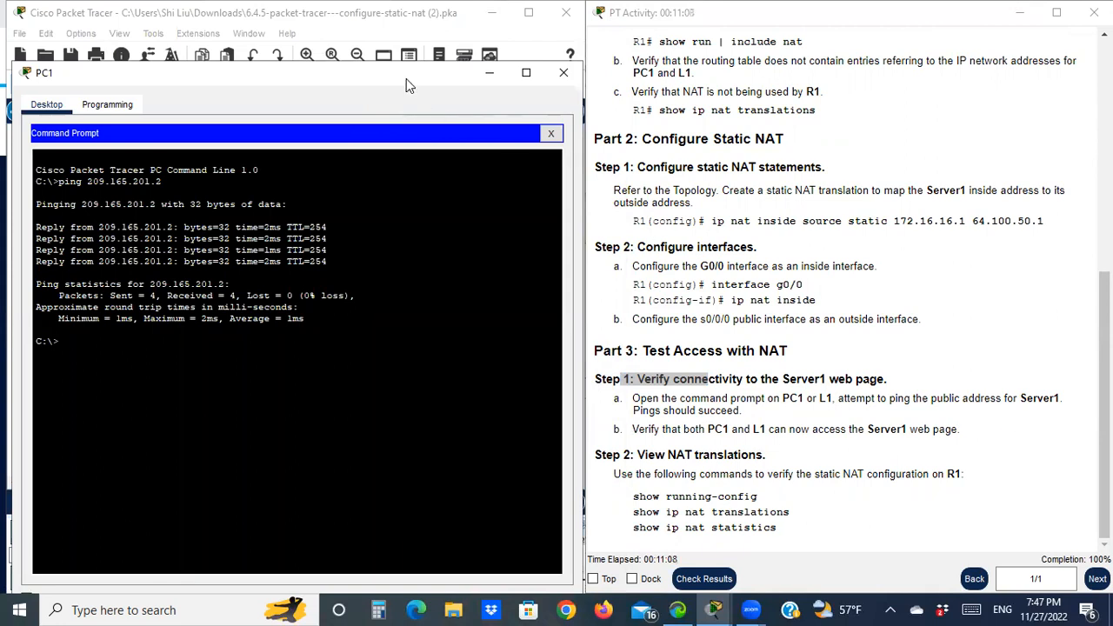
pyautogui.moveTo(407, 78); pyautogui.dragTo(958, 64)
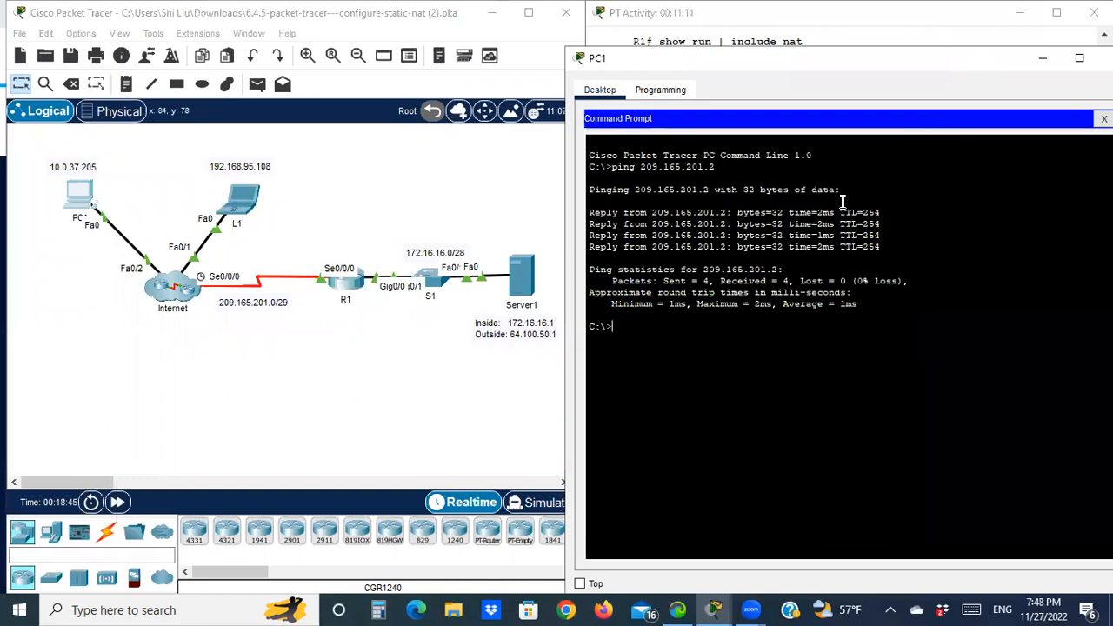
pyautogui.write('ping')
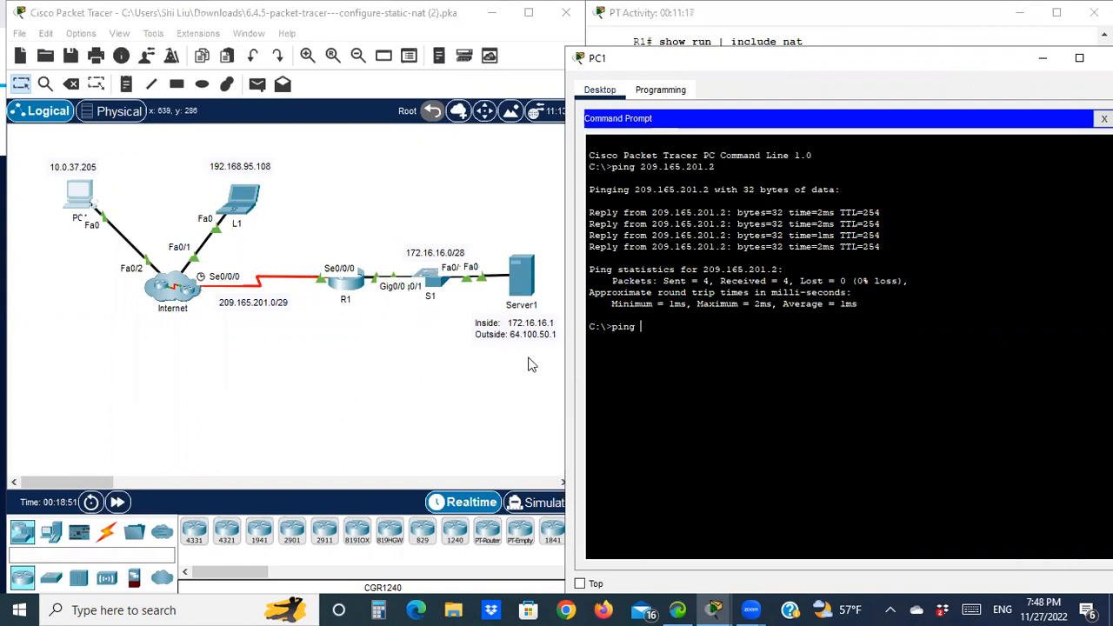
pyautogui.write('64.100.50.1')
pyautogui.press('Return')
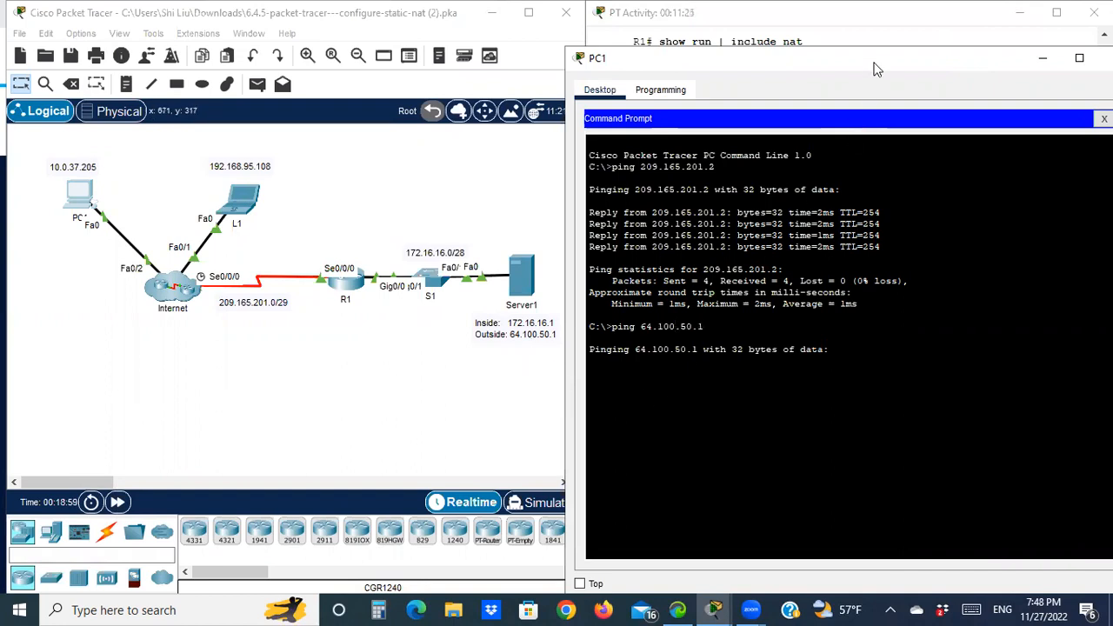
pyautogui.moveTo(867, 65); pyautogui.dragTo(302, 55)
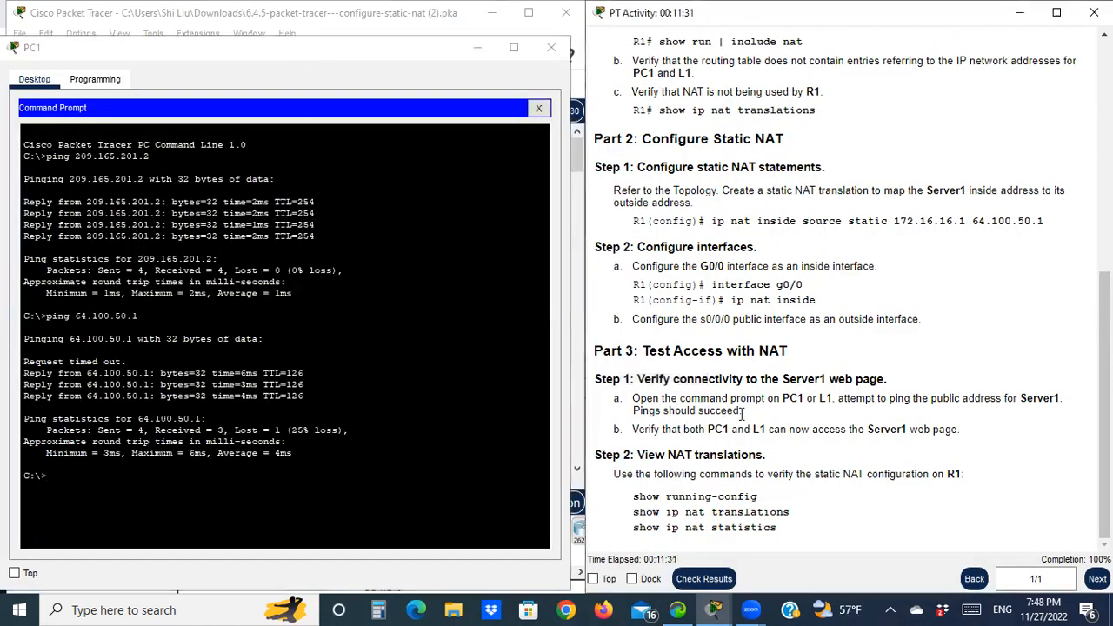
pyautogui.moveTo(741, 411); pyautogui.dragTo(677, 404)
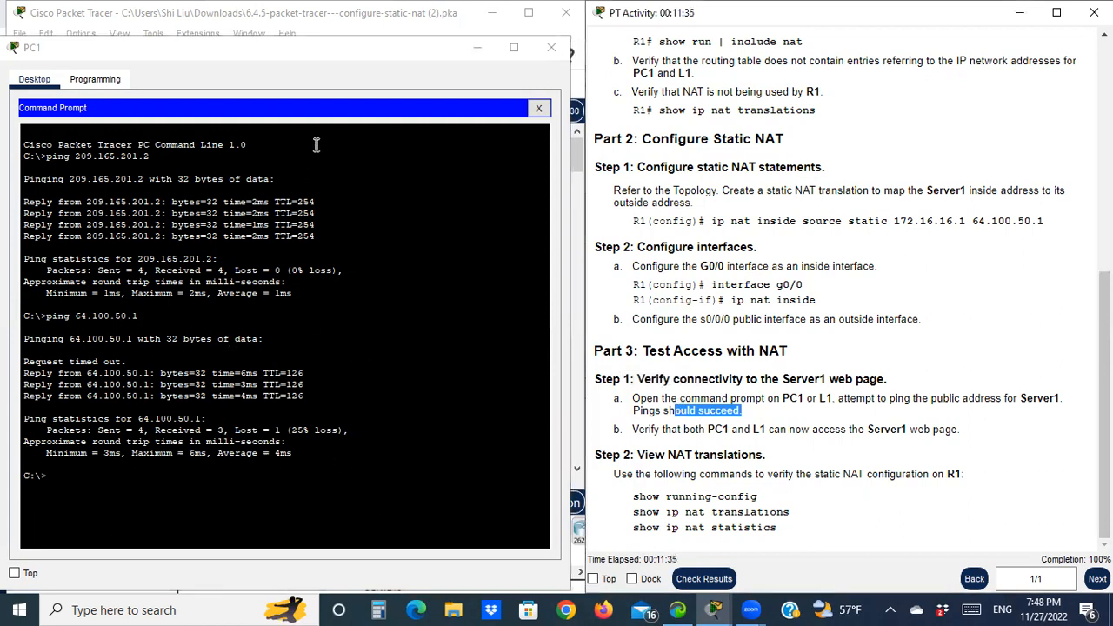
# Step: Load the Server1 web page at 64.100.50.1 in PC1's Web Browser, then close PC1
pyautogui.click(367, 57)
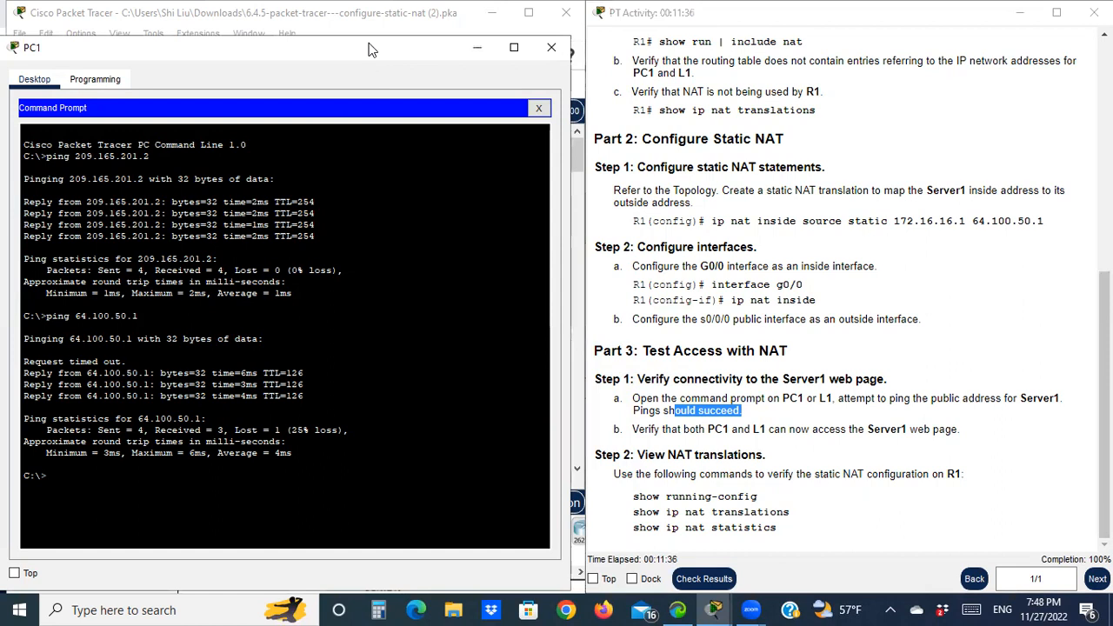
pyautogui.moveTo(365, 31); pyautogui.dragTo(364, 34)
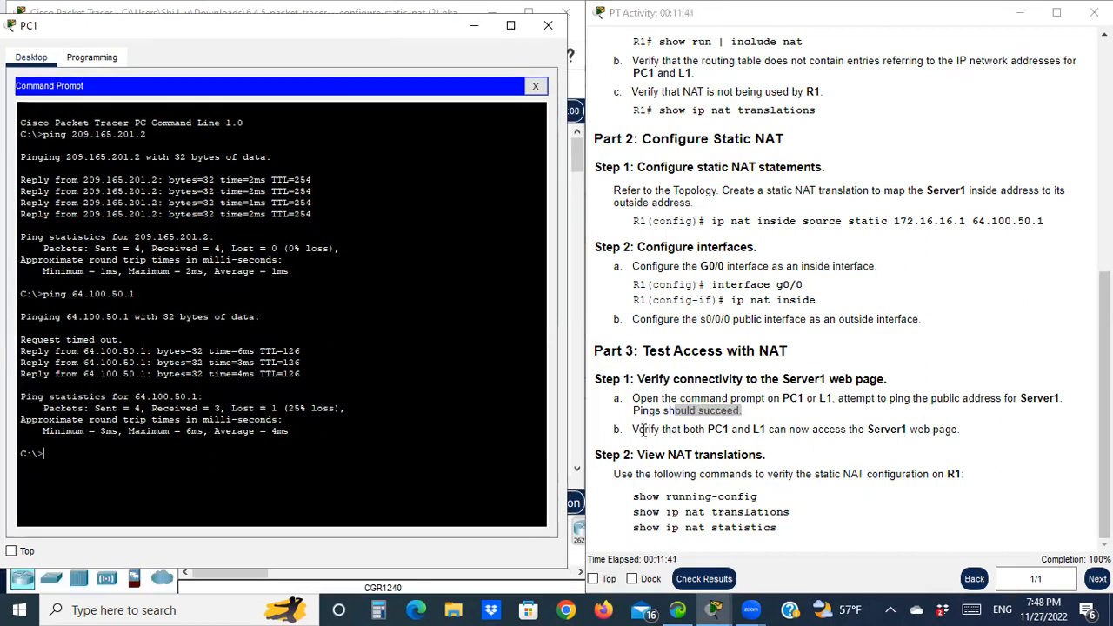
pyautogui.moveTo(644, 430); pyautogui.dragTo(687, 428)
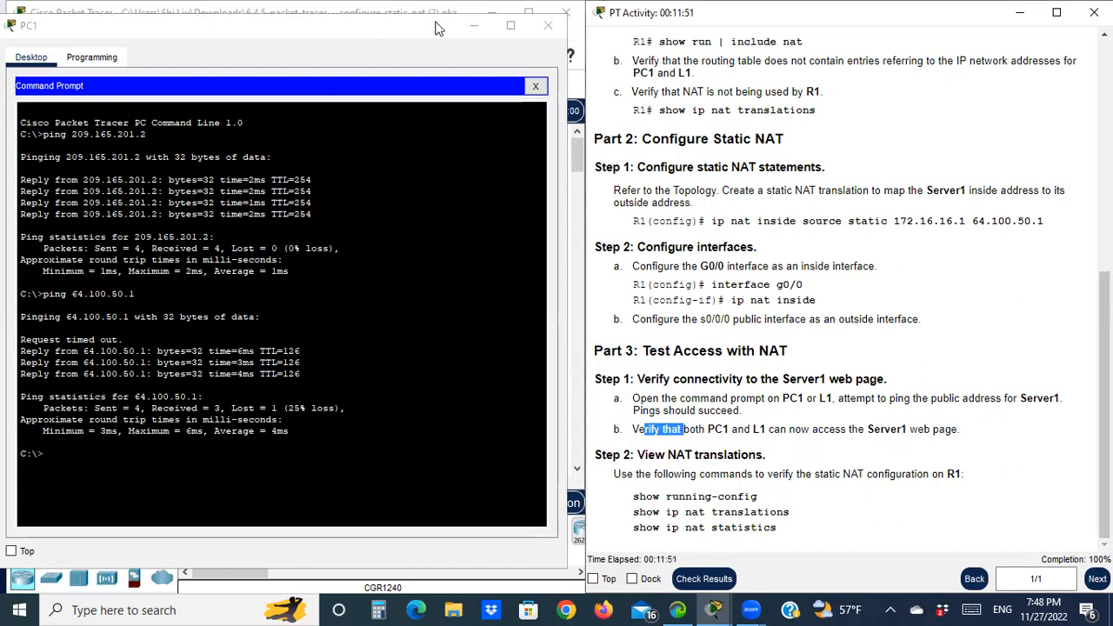
pyautogui.click(535, 87)
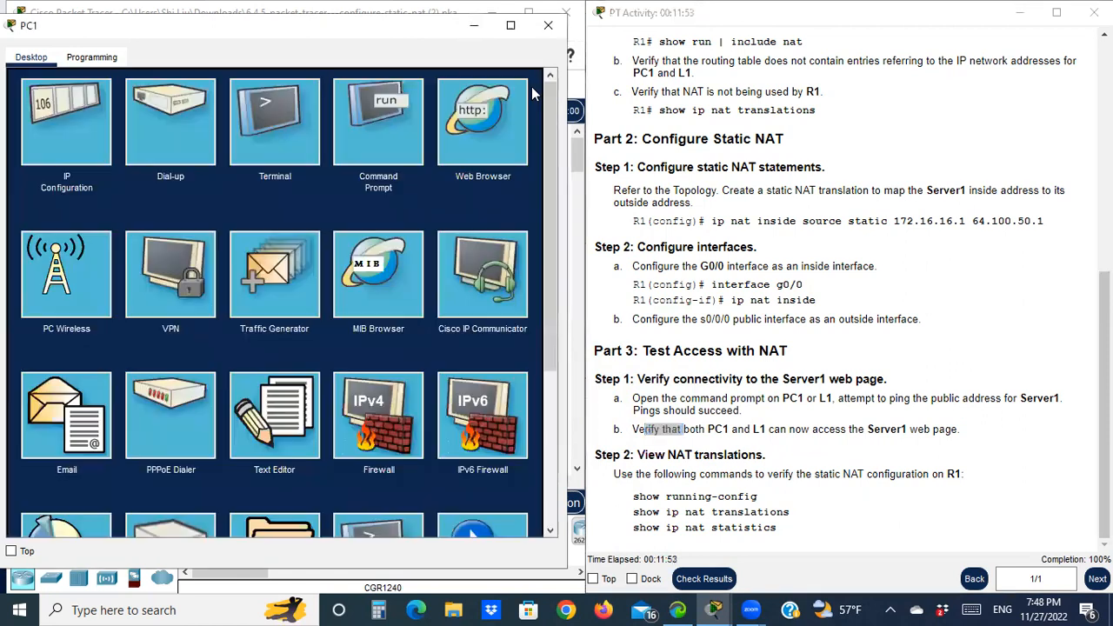
pyautogui.click(474, 118)
pyautogui.click(200, 105)
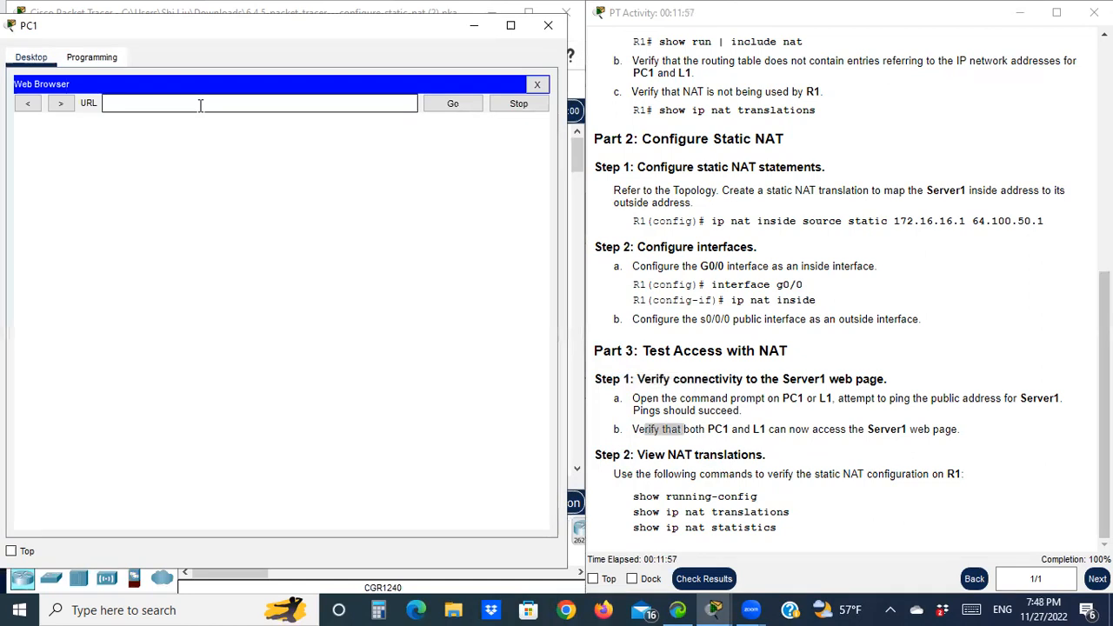
pyautogui.write('64.100.50.1')
pyautogui.click(453, 104)
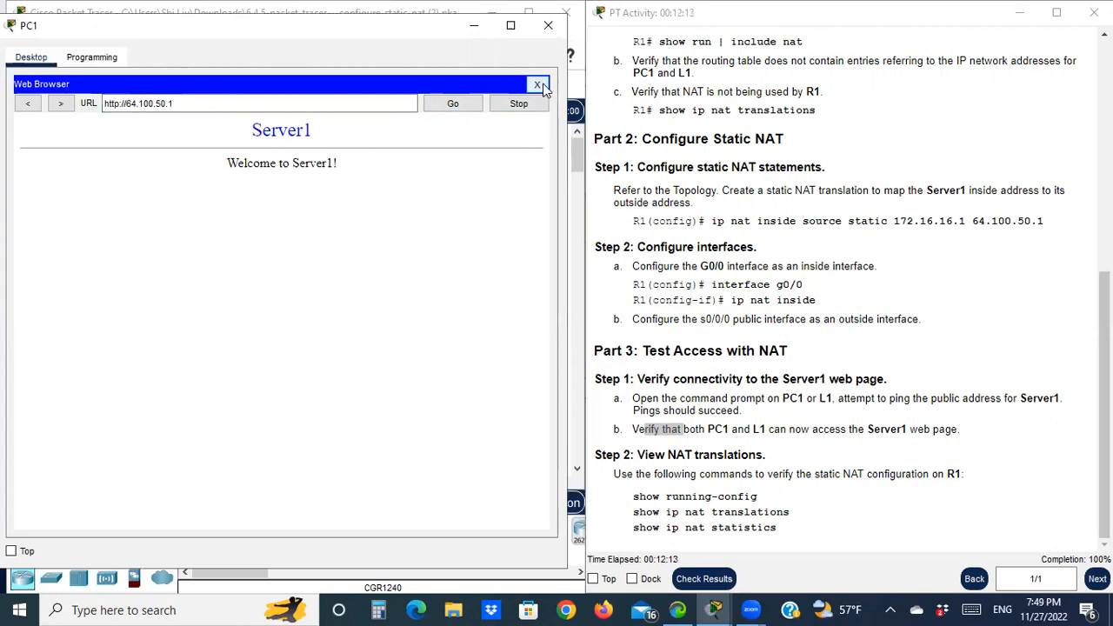
pyautogui.click(548, 25)
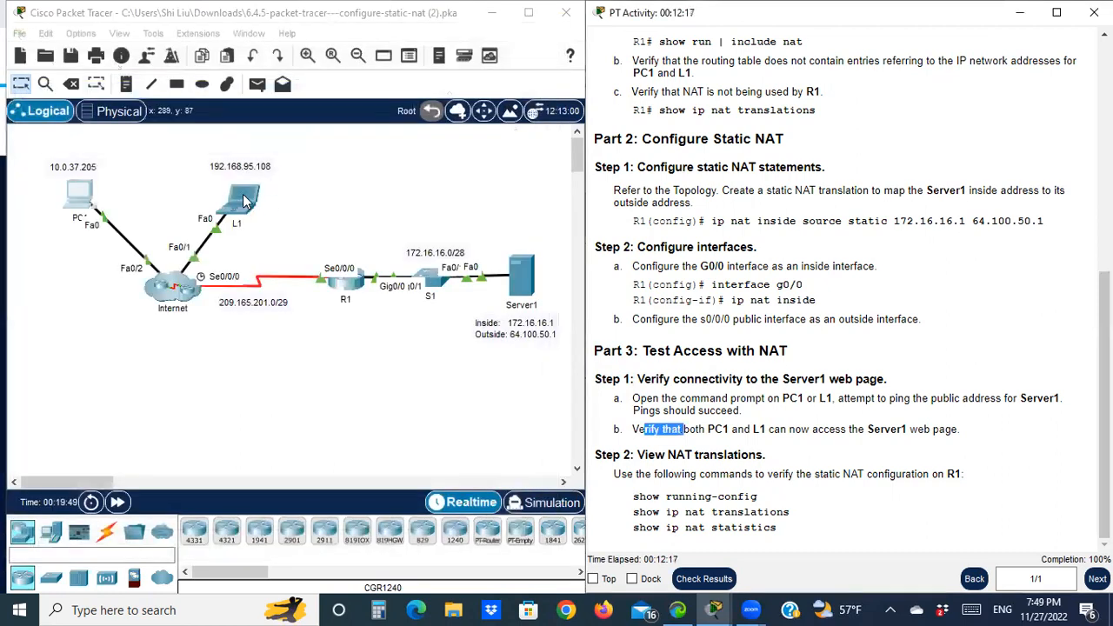
# Step: Load the Server1 web page at 64.100.50.1 in L1's Web Browser, then close L1
pyautogui.click(244, 201)
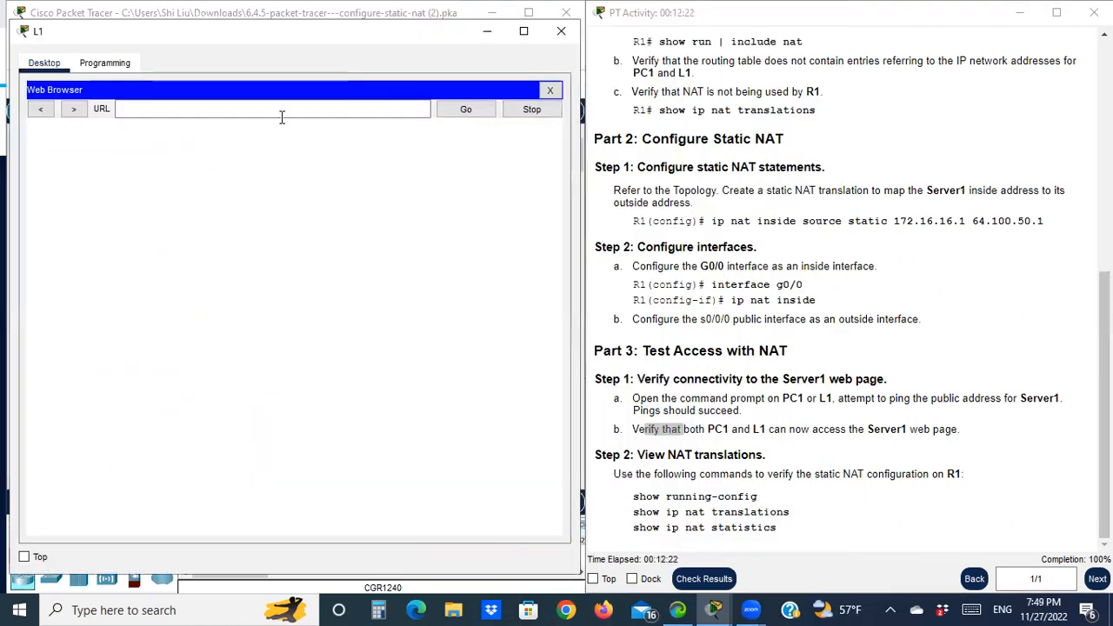
pyautogui.click(281, 112)
pyautogui.write('64.100.50.1')
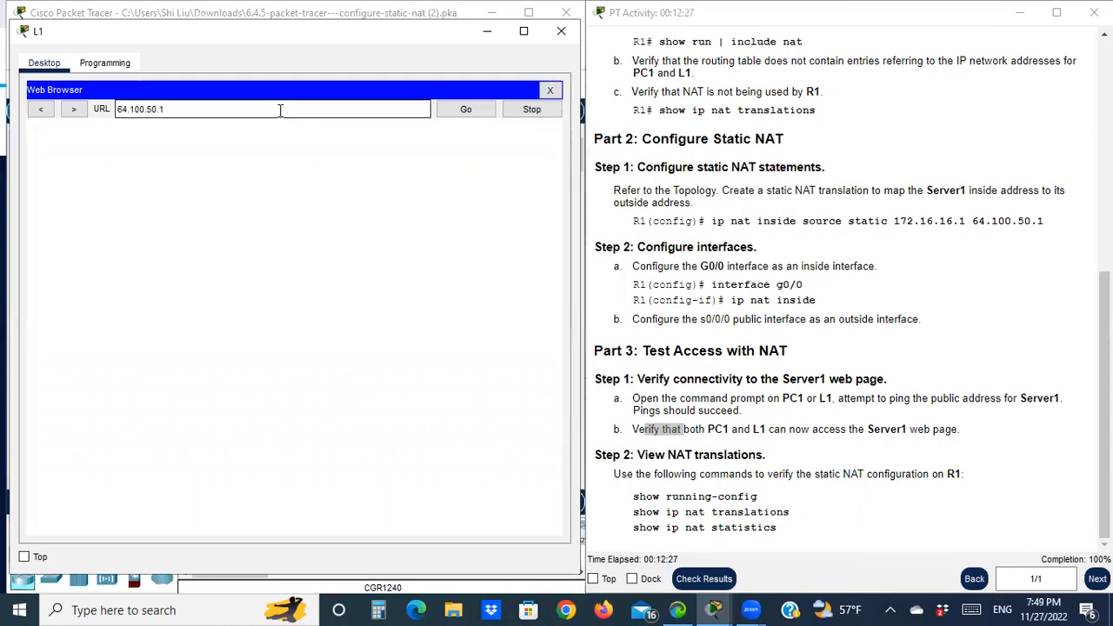
pyautogui.click(472, 112)
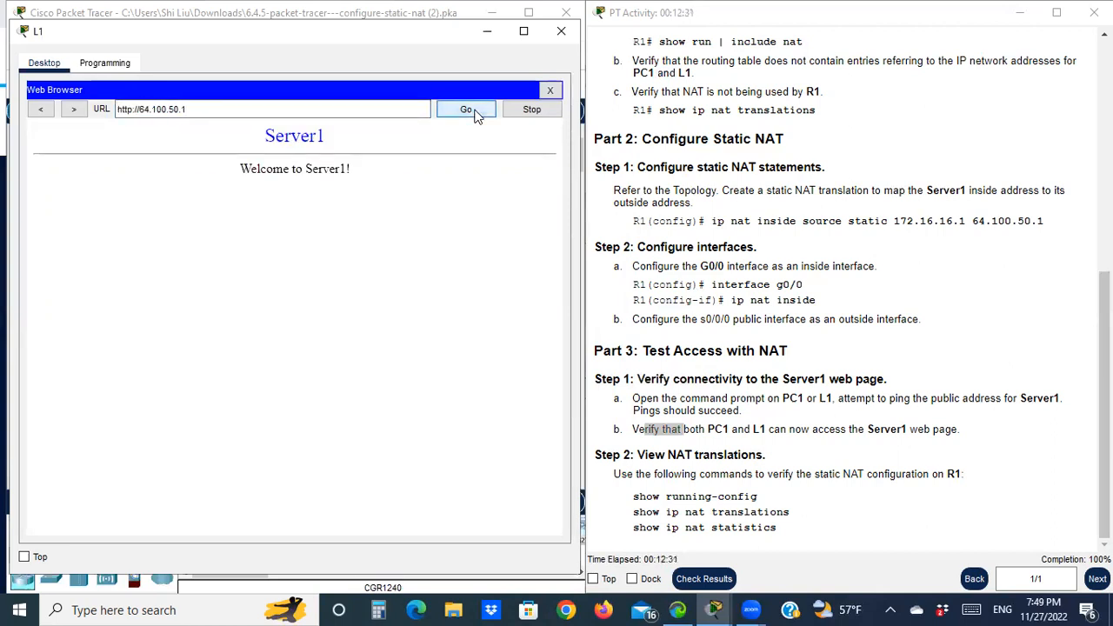
pyautogui.click(562, 33)
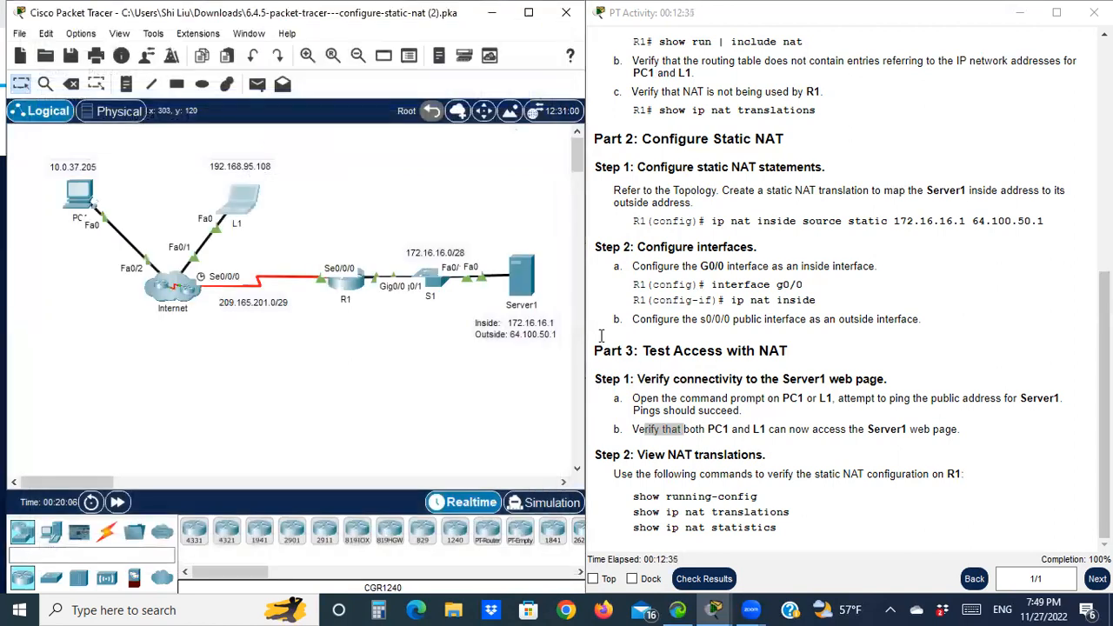
# Step: Return R1 to privileged EXEC mode and display its full running configuration with sh run to examine the static NAT entries
pyautogui.moveTo(612, 453); pyautogui.dragTo(747, 476)
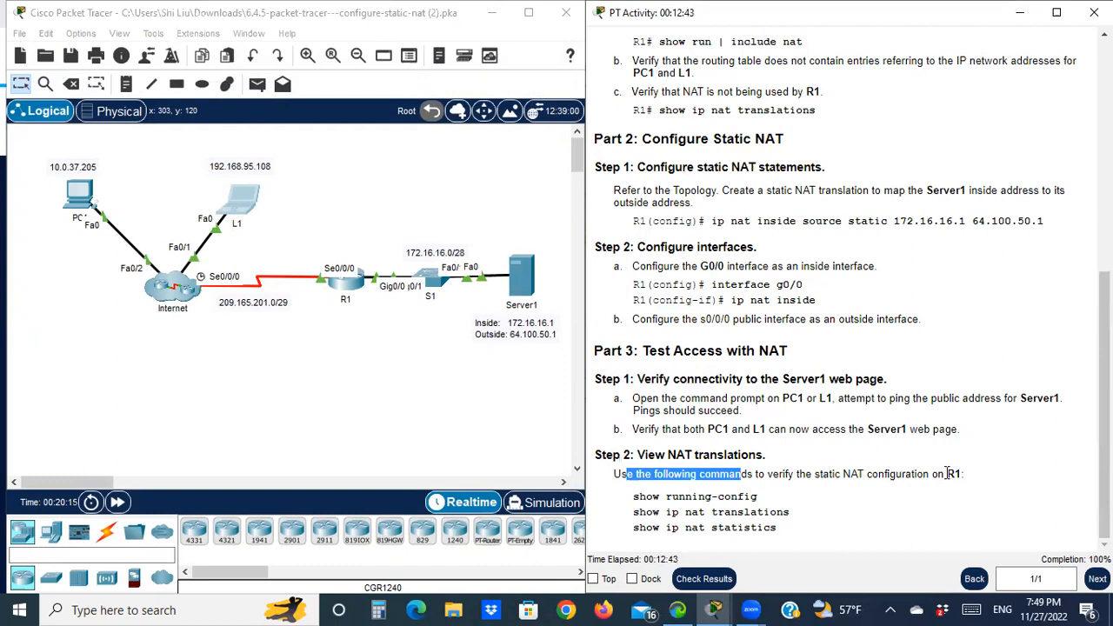
pyautogui.click(346, 294)
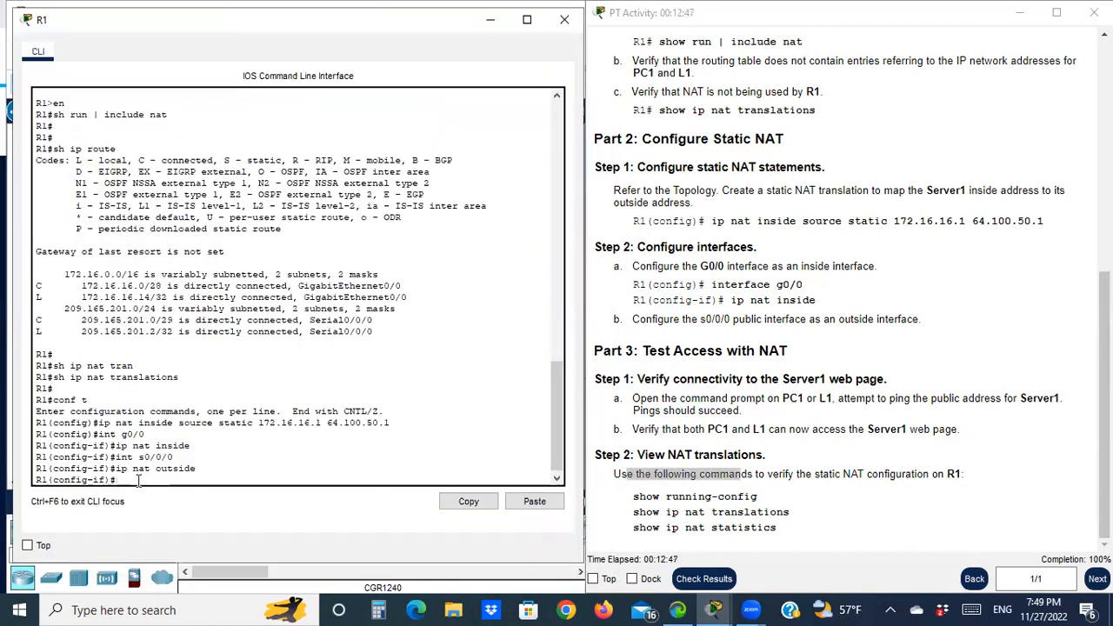
pyautogui.write('end')
pyautogui.press('Return')
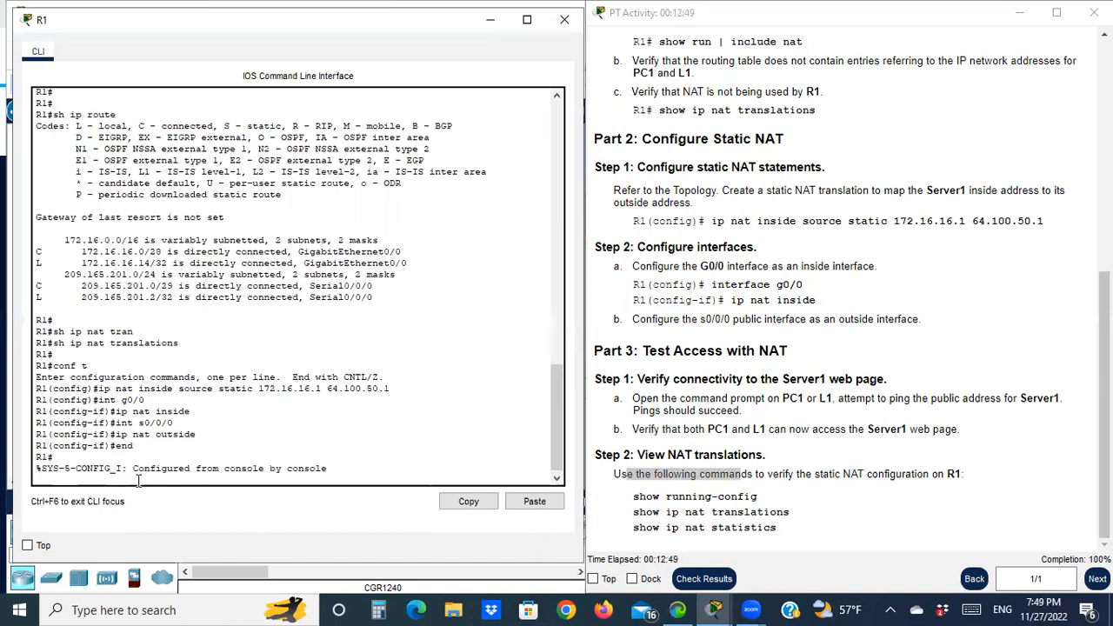
pyautogui.press('Return')
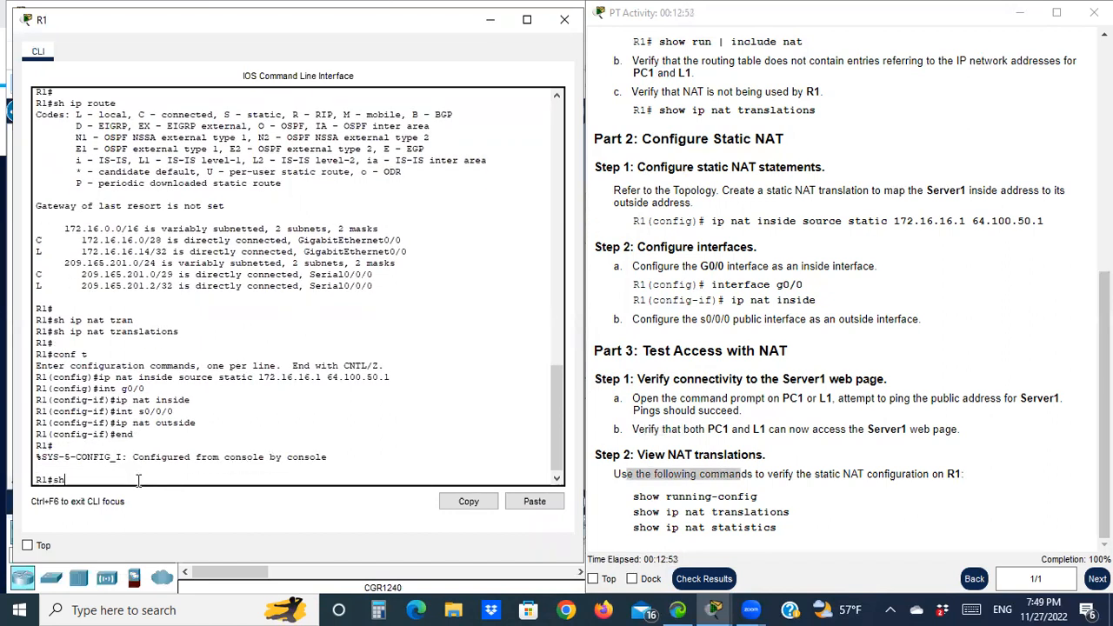
pyautogui.write('sh run')
pyautogui.press('Return')
pyautogui.press('space')
pyautogui.press('space')
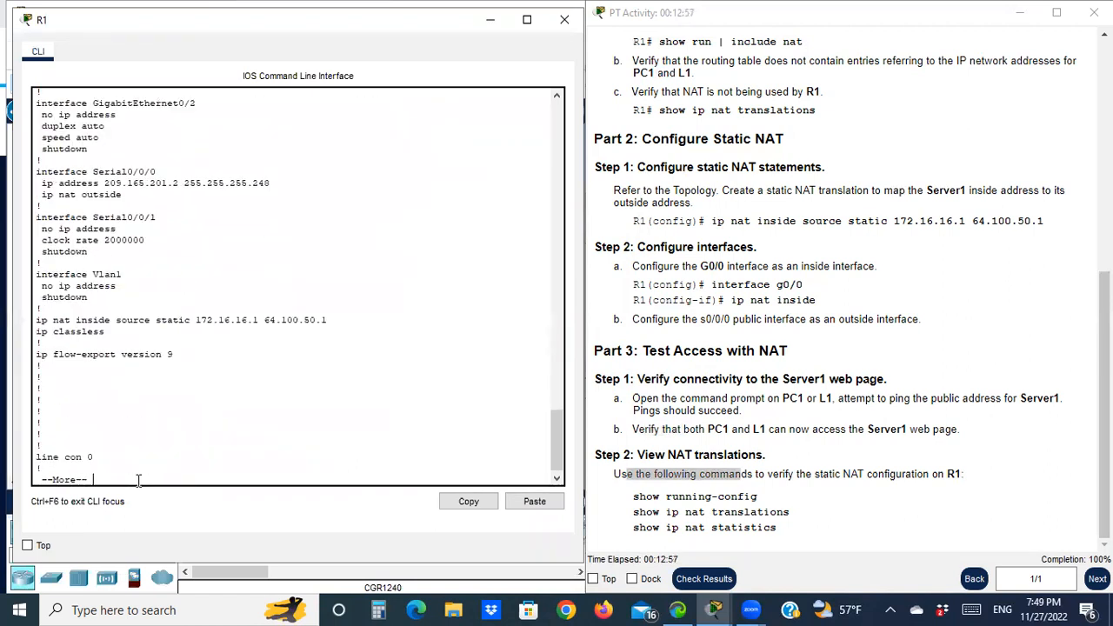
pyautogui.press('space')
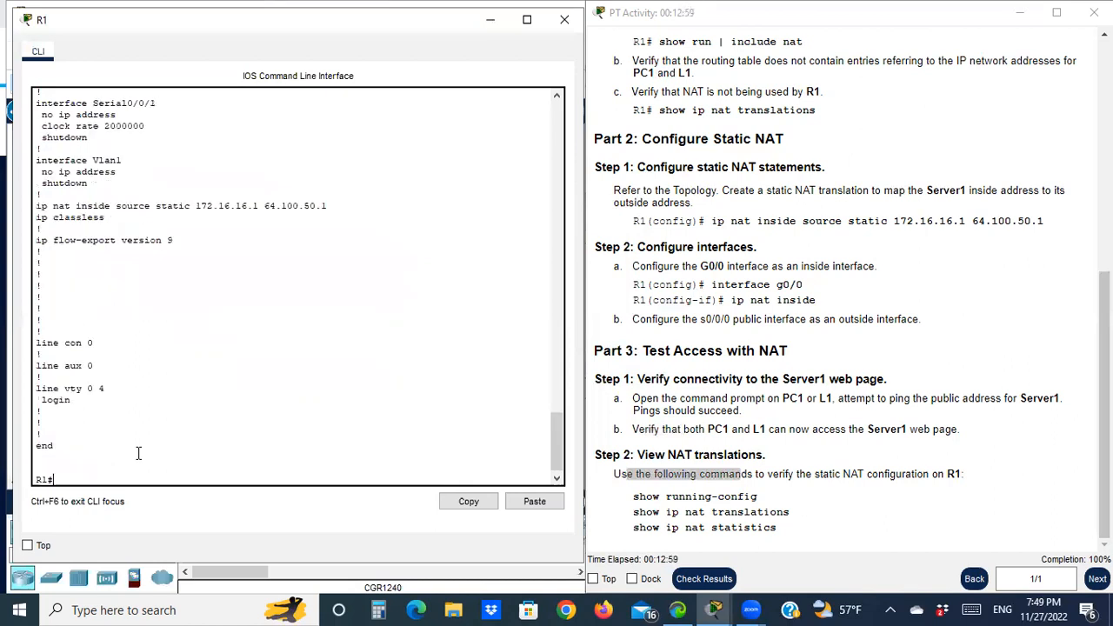
# Step: Examine R1's running configuration for the static NAT mapping and the NAT roles of Serial0/0/0 and GigabitEthernet0/0
pyautogui.scroll(2, 155, 340)
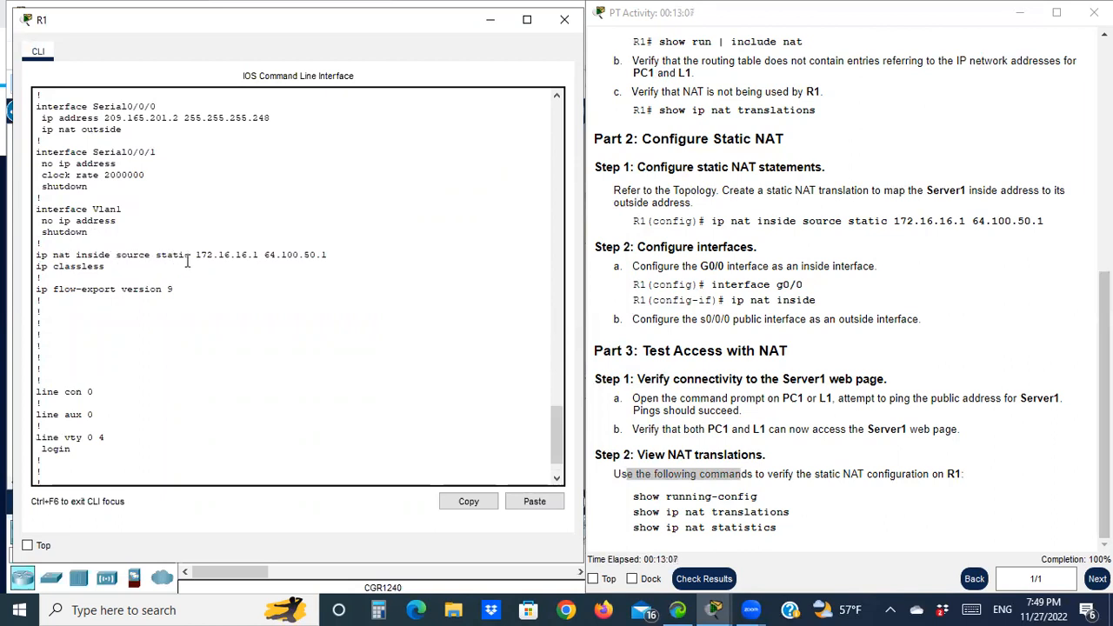
pyautogui.moveTo(195, 255); pyautogui.dragTo(335, 253)
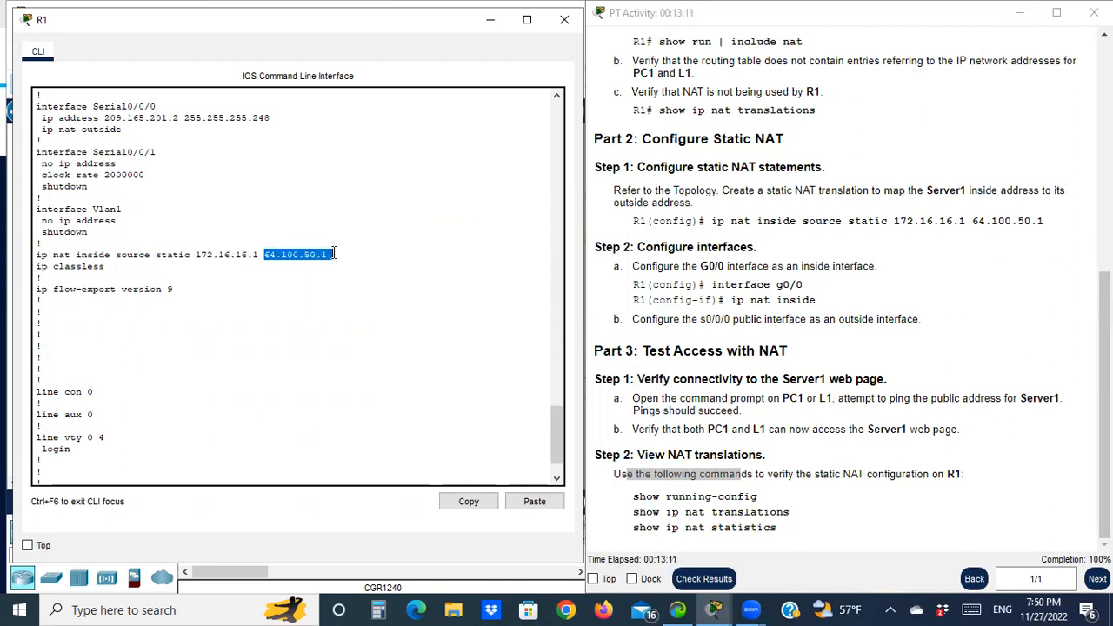
pyautogui.scroll(3, 200, 274)
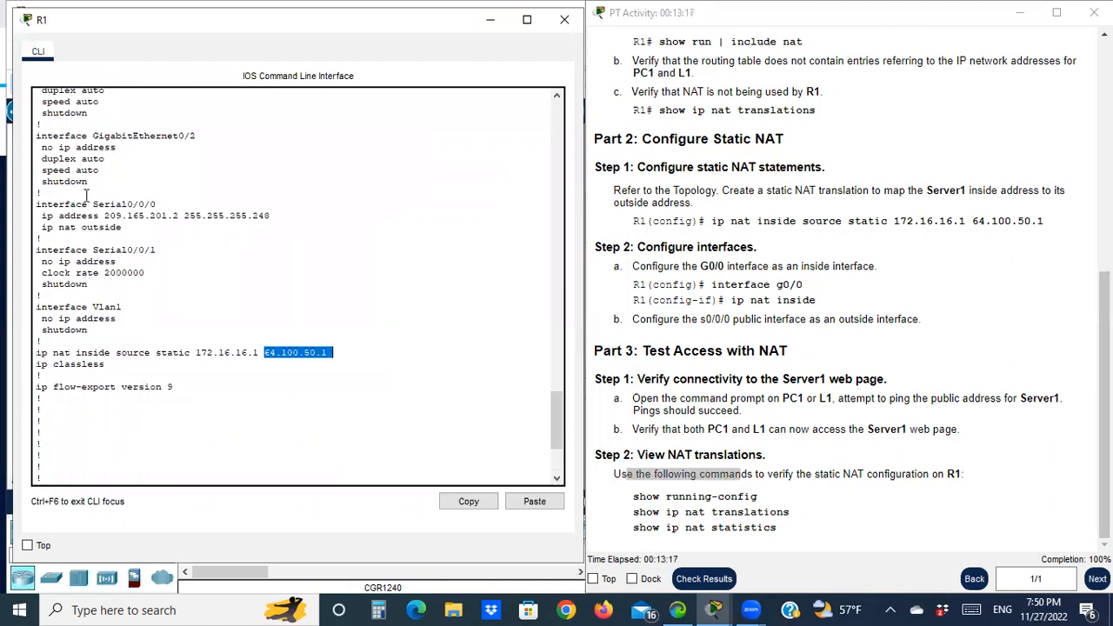
pyautogui.moveTo(36, 205); pyautogui.dragTo(153, 204)
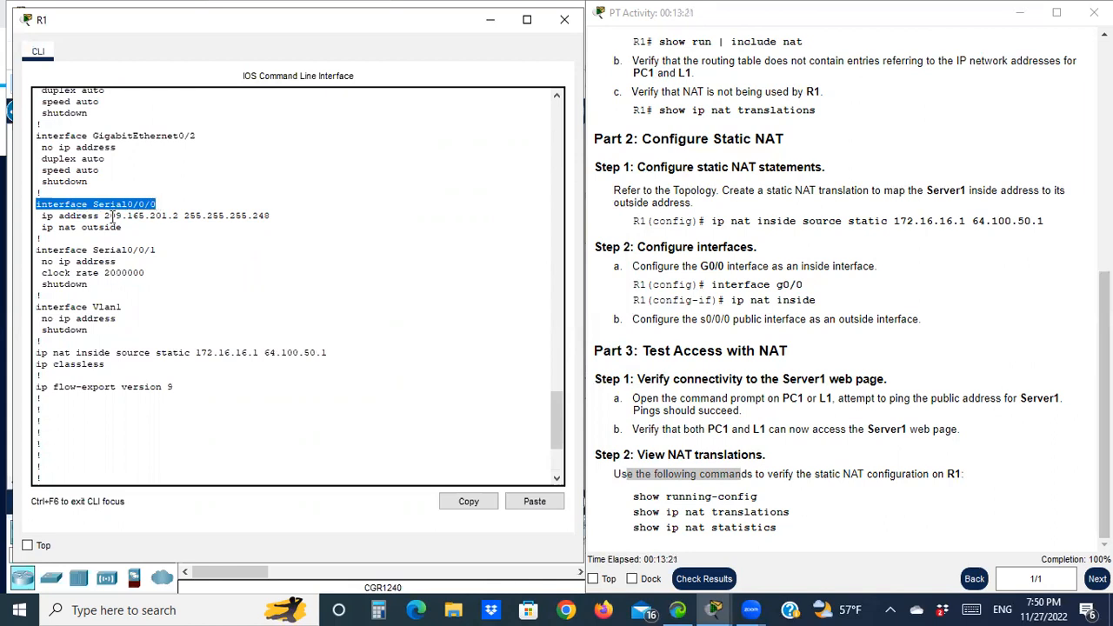
pyautogui.moveTo(43, 227); pyautogui.dragTo(128, 227)
pyautogui.scroll(3, 143, 209)
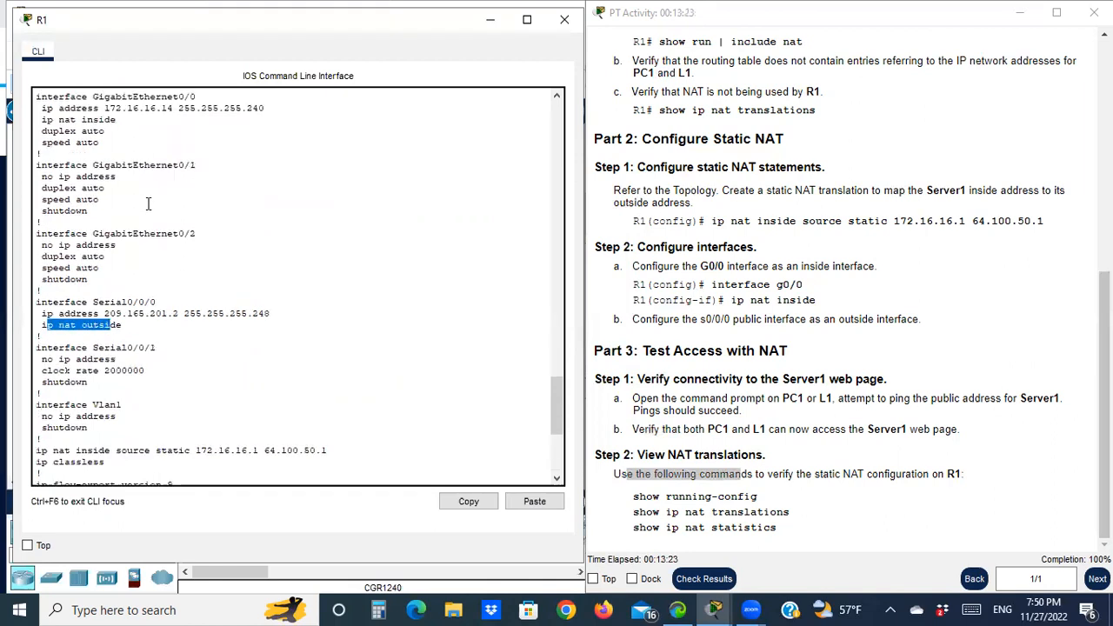
pyautogui.scroll(3, 96, 96)
pyautogui.moveTo(110, 194); pyautogui.dragTo(222, 196)
pyautogui.moveTo(35, 218); pyautogui.dragTo(129, 216)
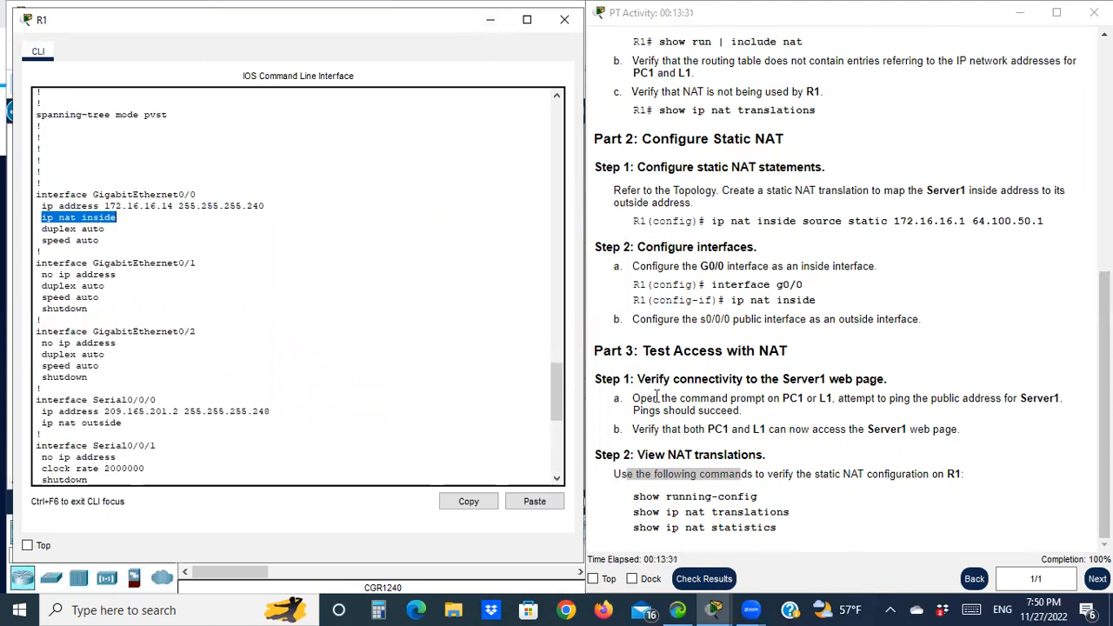
# Step: Display R1's NAT table with sh ip nat translations and examine the inside local and inside global addresses, ports and protocol
pyautogui.scroll(-10, 266, 450)
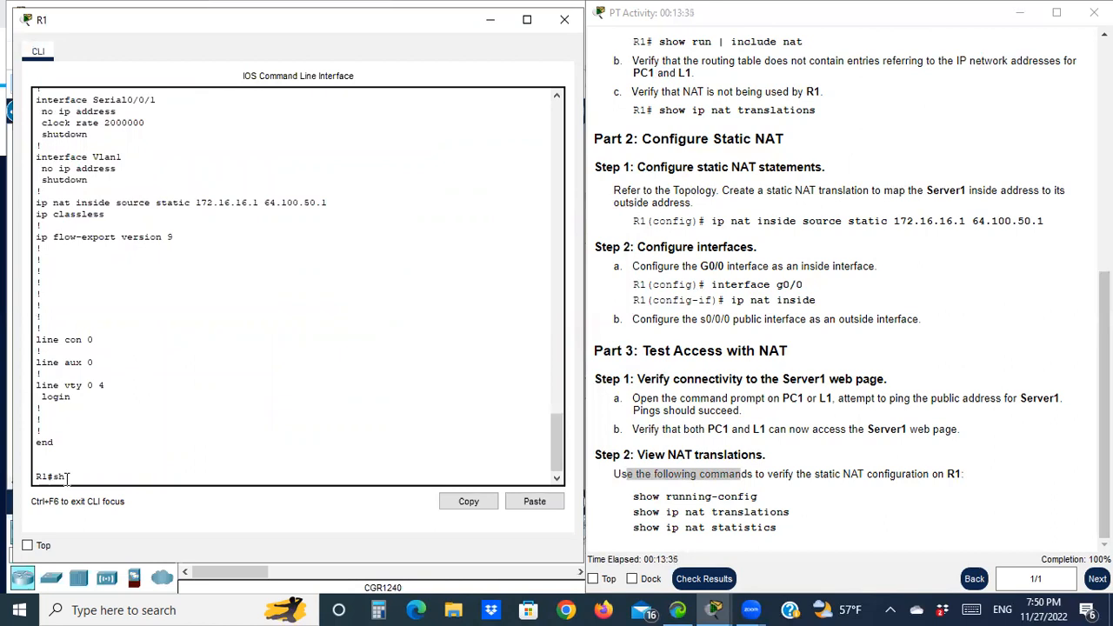
pyautogui.write('nat translations')
pyautogui.press('Return')
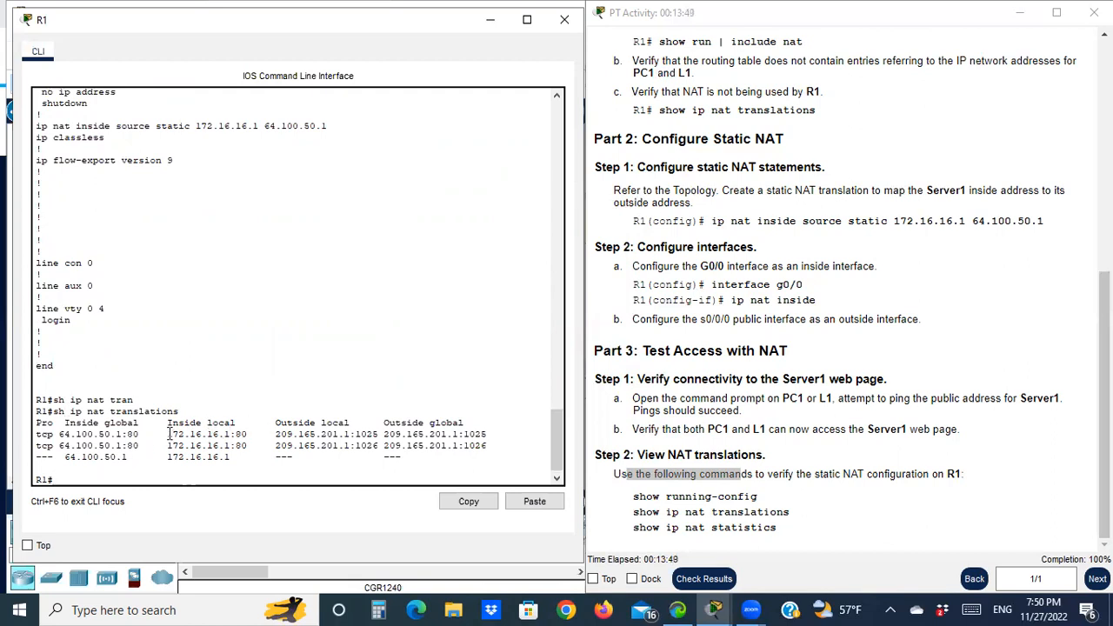
pyautogui.moveTo(169, 434); pyautogui.dragTo(232, 435)
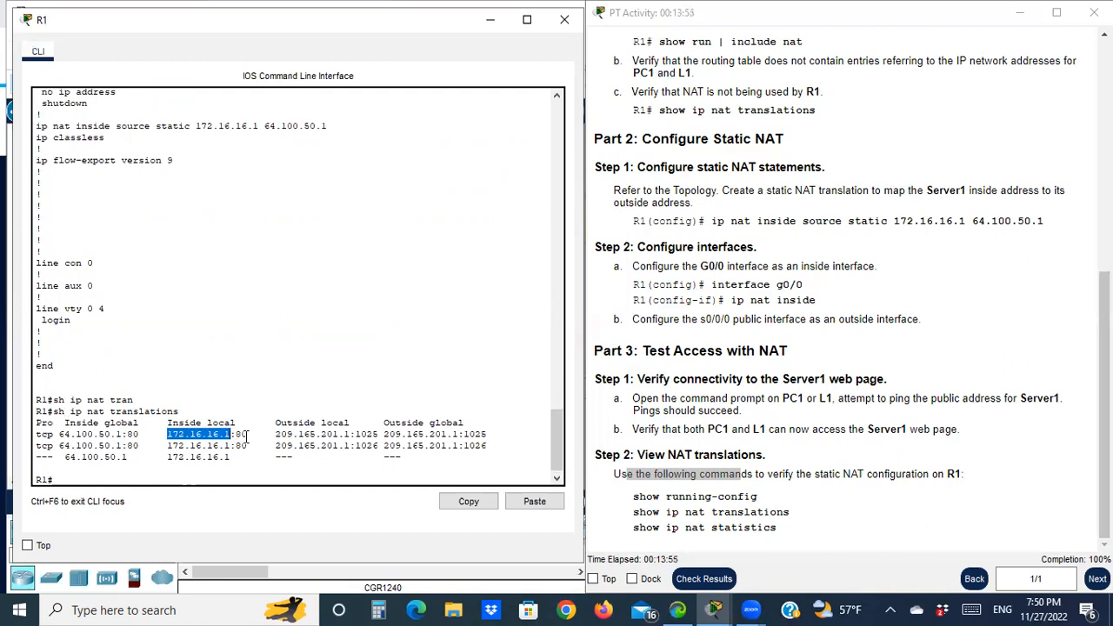
pyautogui.moveTo(58, 434); pyautogui.dragTo(124, 433)
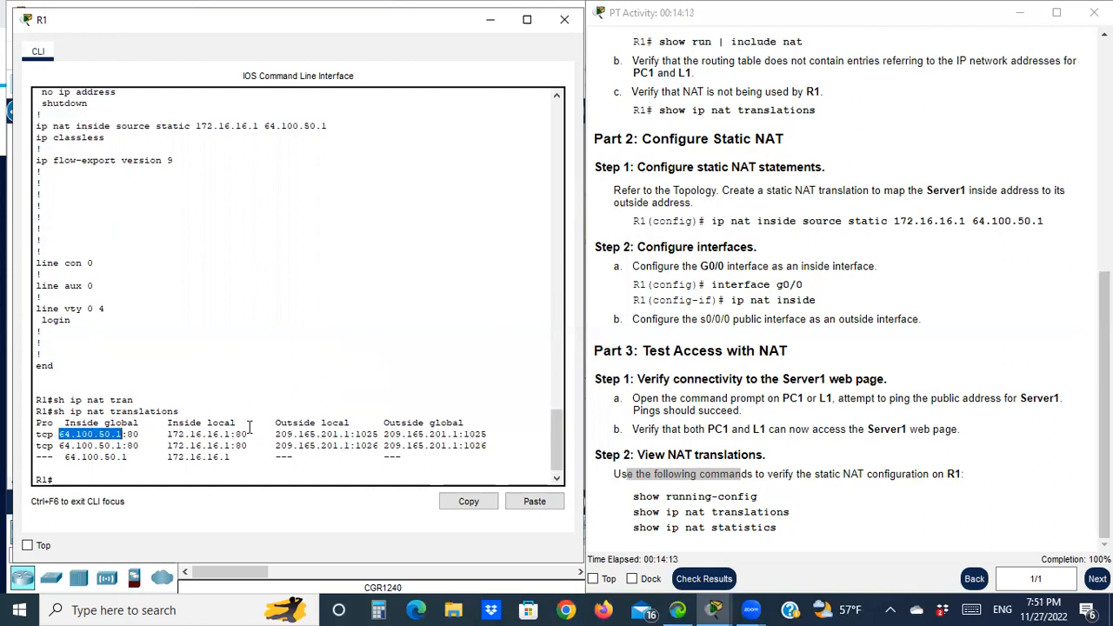
pyautogui.moveTo(140, 433); pyautogui.dragTo(132, 433)
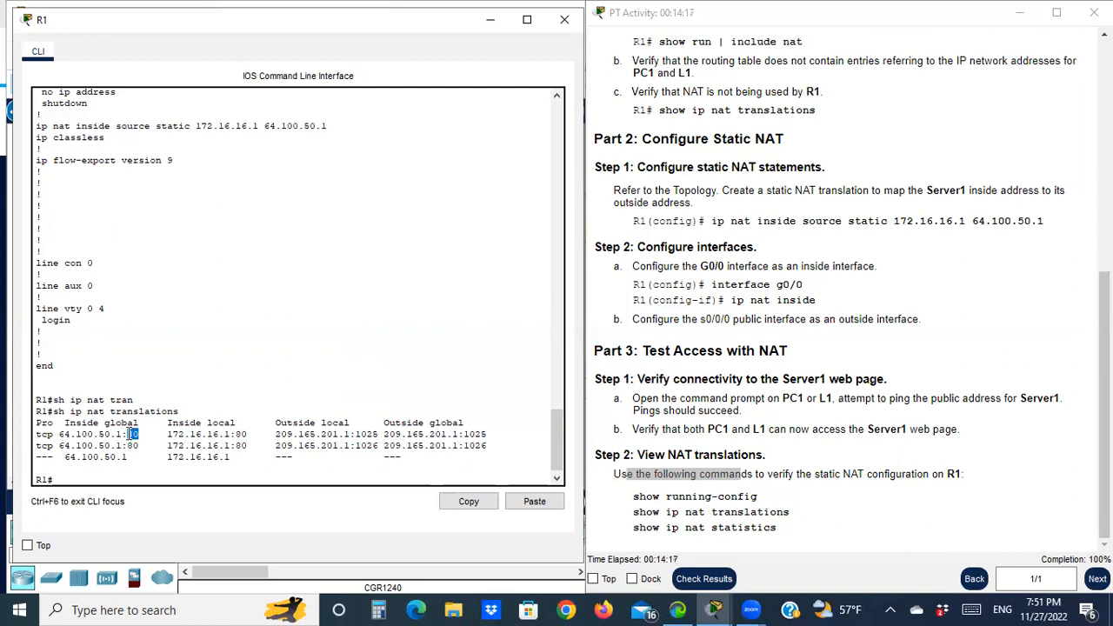
pyautogui.moveTo(249, 433); pyautogui.dragTo(238, 431)
pyautogui.moveTo(57, 433); pyautogui.dragTo(37, 443)
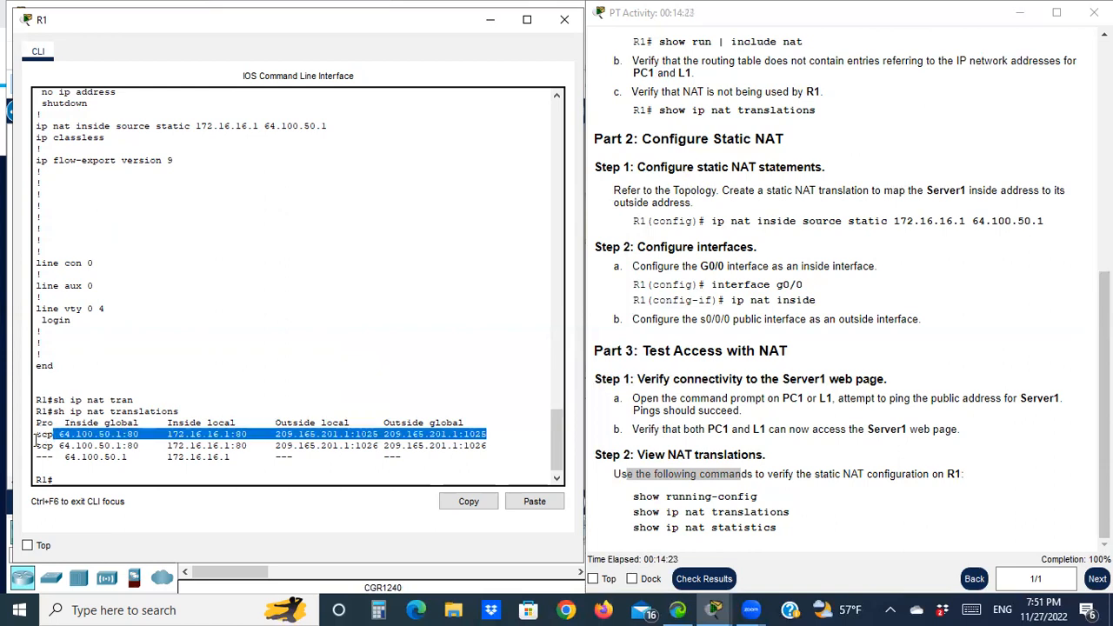
pyautogui.doubleClick(42, 434)
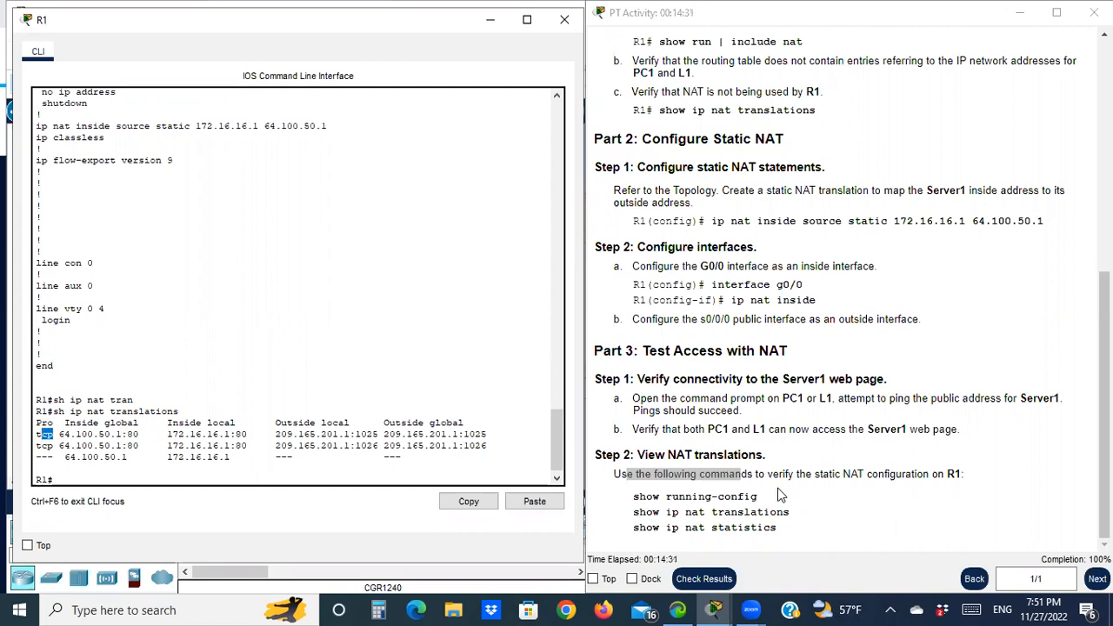
# Step: Display R1's NAT statistics with sh ip nat statistics, examine the outside and inside interfaces and static translations, then minimize R1's window
pyautogui.click(155, 478)
pyautogui.write('sh ip nat stat')
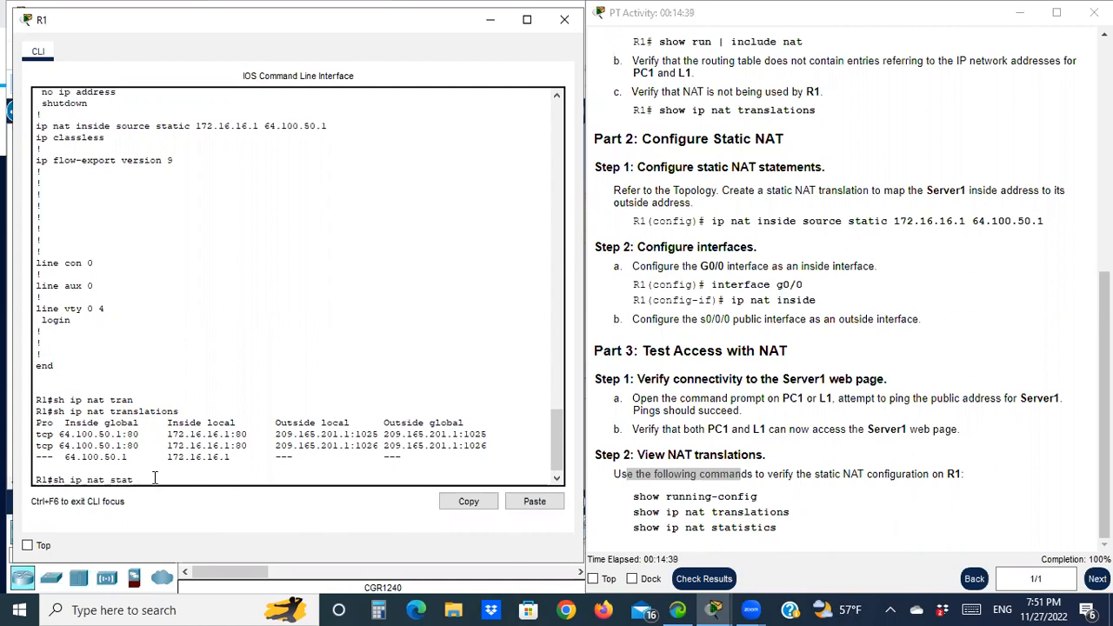
pyautogui.write('i')
pyautogui.press('Tab')
pyautogui.press('Return')
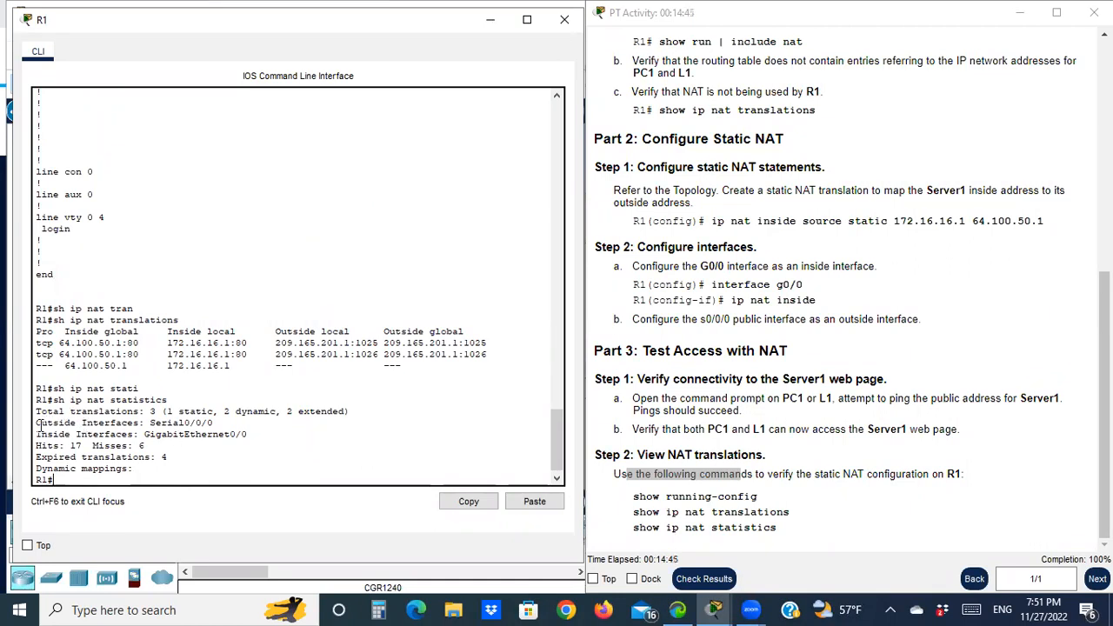
pyautogui.moveTo(38, 425); pyautogui.dragTo(136, 424)
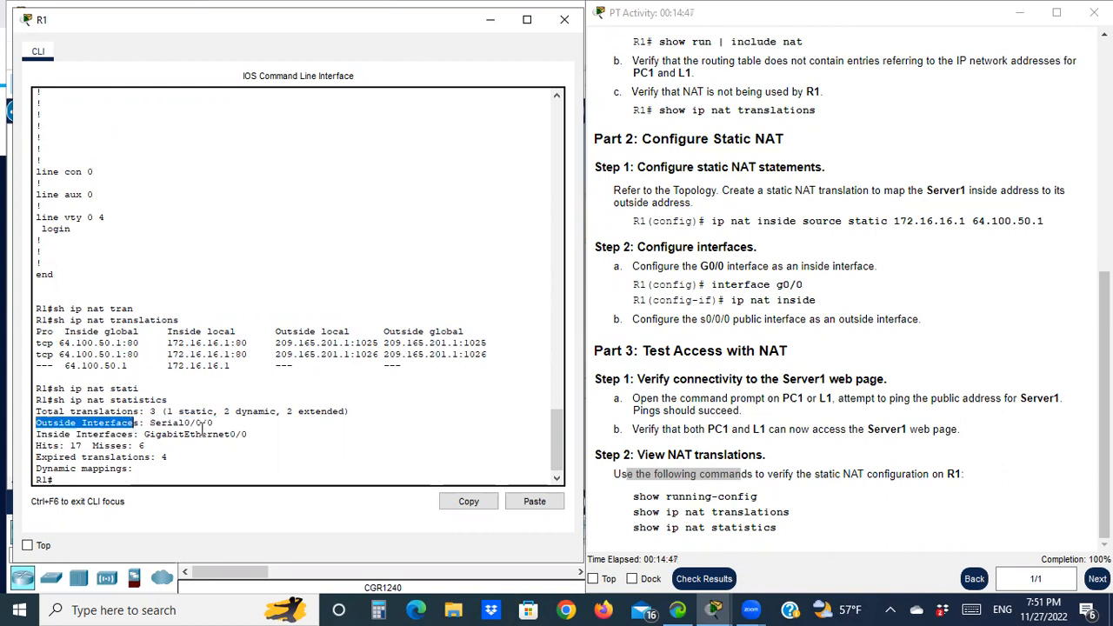
pyautogui.moveTo(48, 434); pyautogui.dragTo(132, 434)
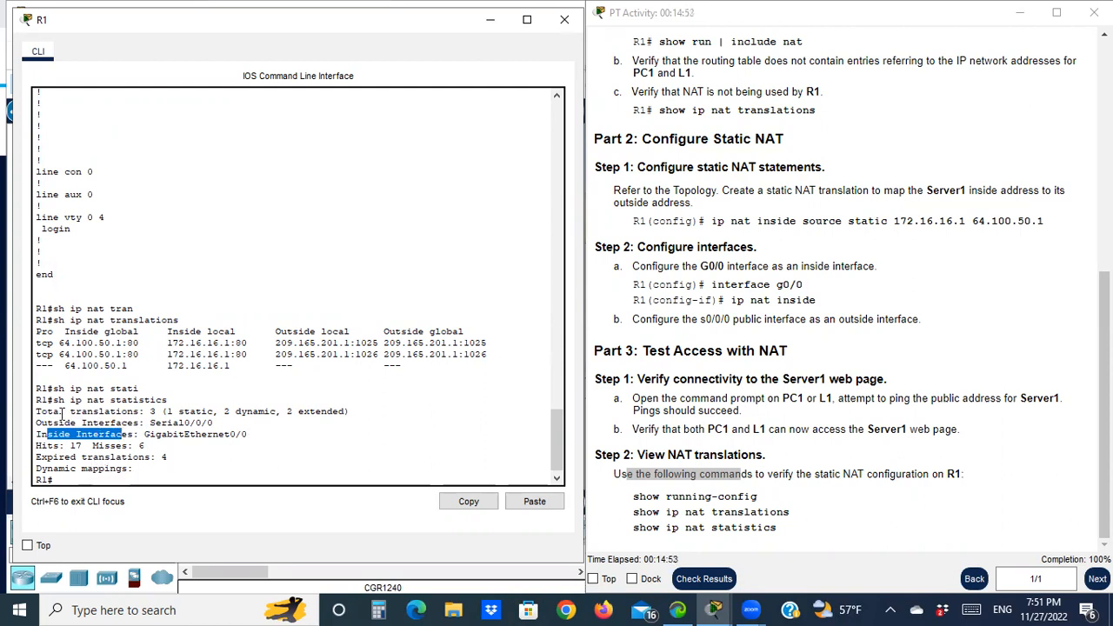
pyautogui.click(214, 410)
pyautogui.moveTo(214, 411); pyautogui.dragTo(167, 410)
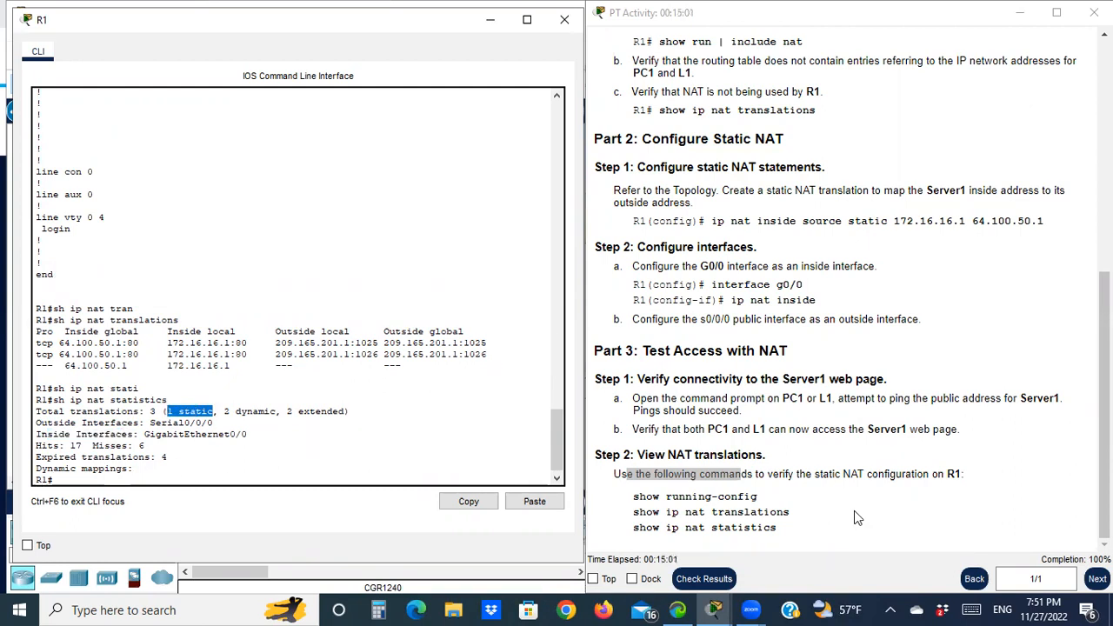
pyautogui.click(490, 24)
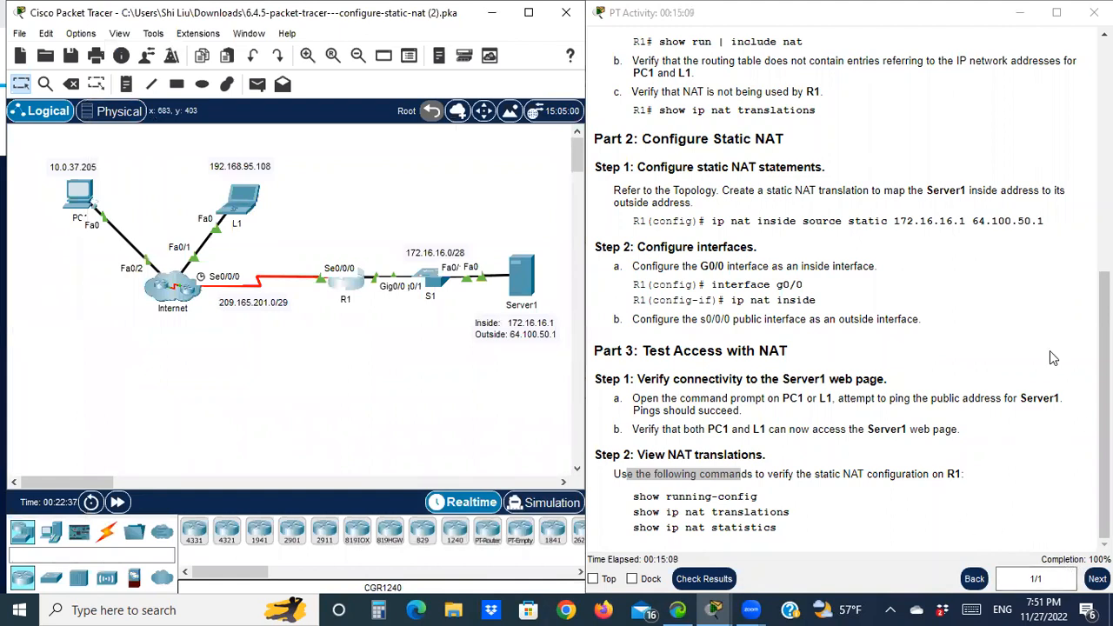
pyautogui.scroll(5, 852, 267)
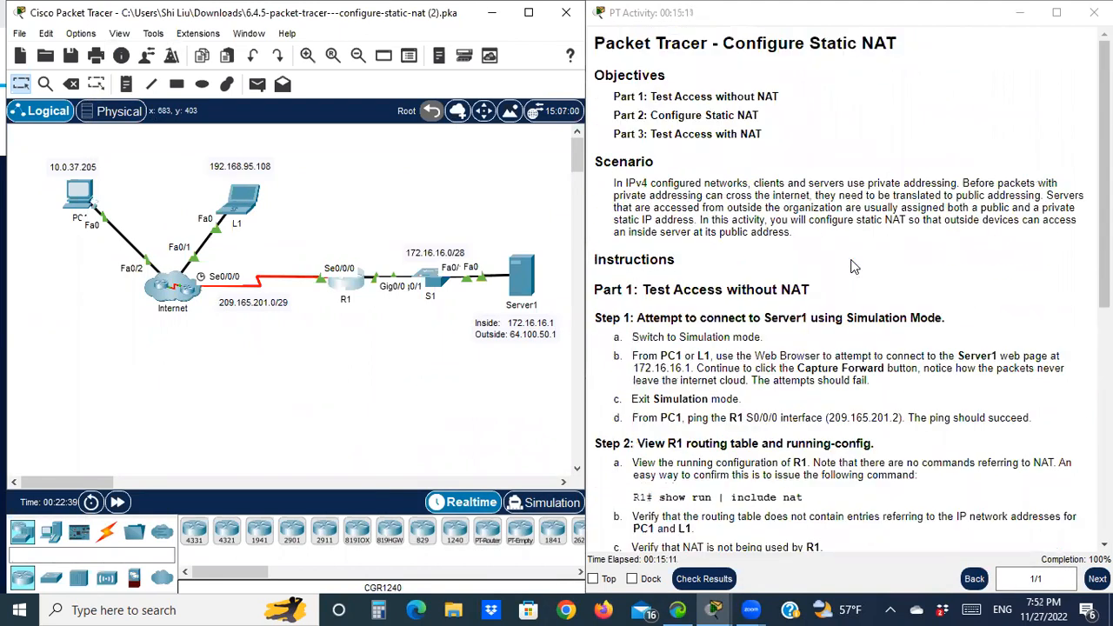